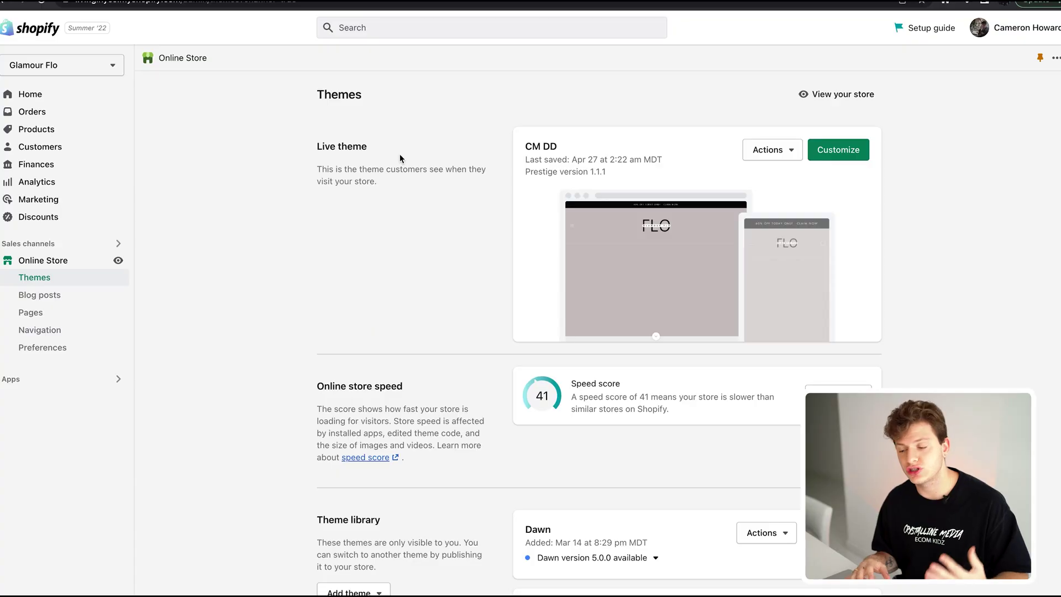
Step: Find the installed app "dsers" and open DSers-AliExpress Dropshipping
click(402, 31)
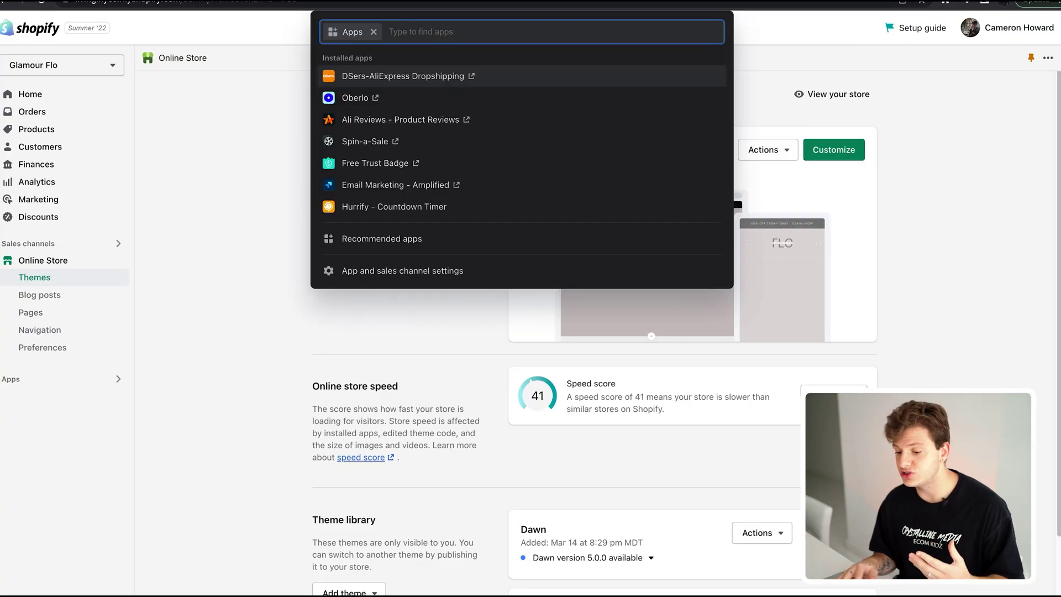
text(dsers)
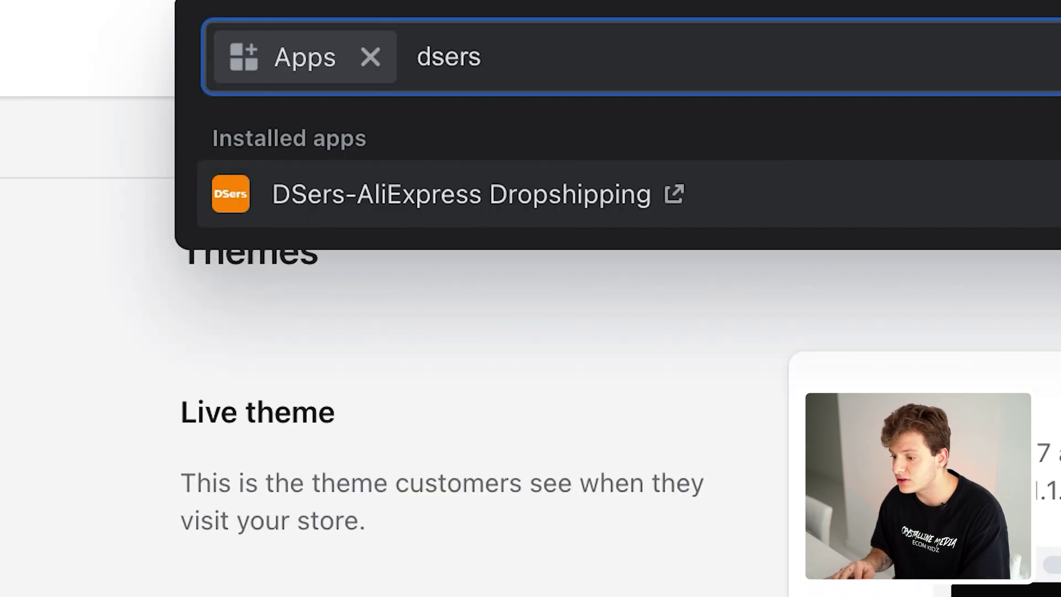
click(480, 202)
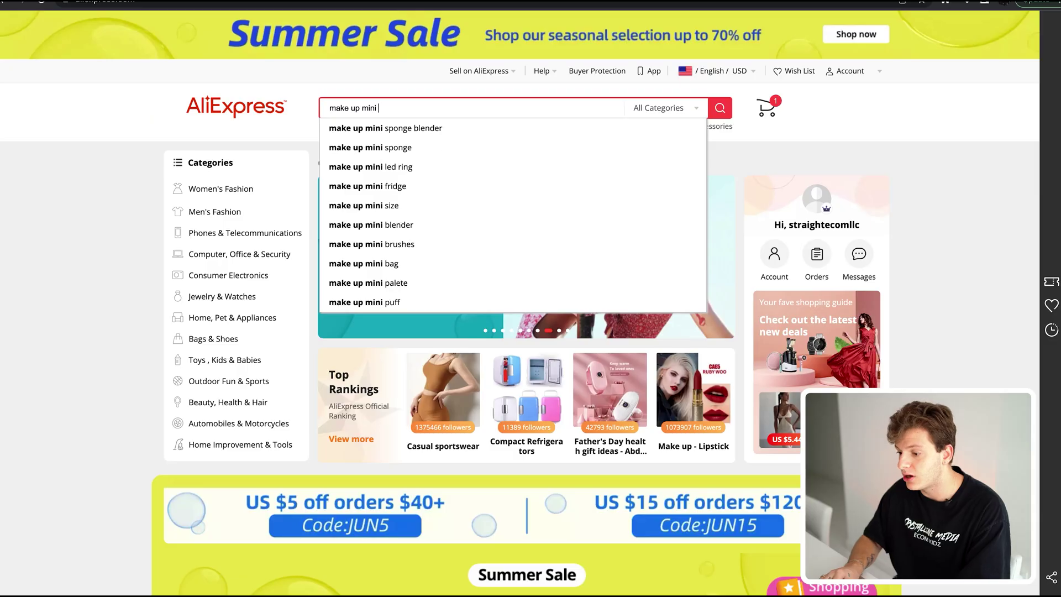
text(fridge)
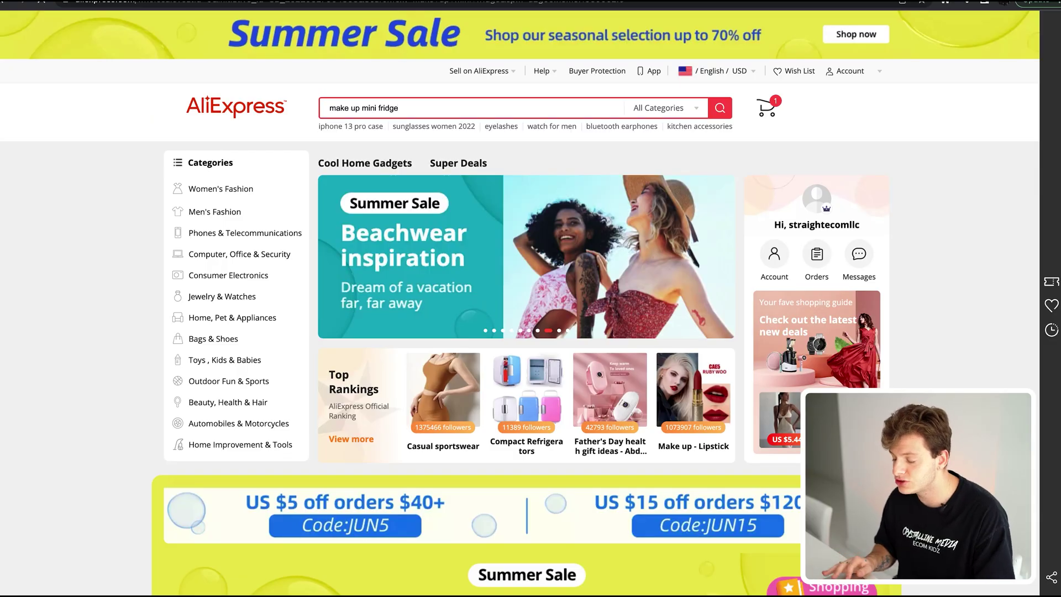
key(Return)
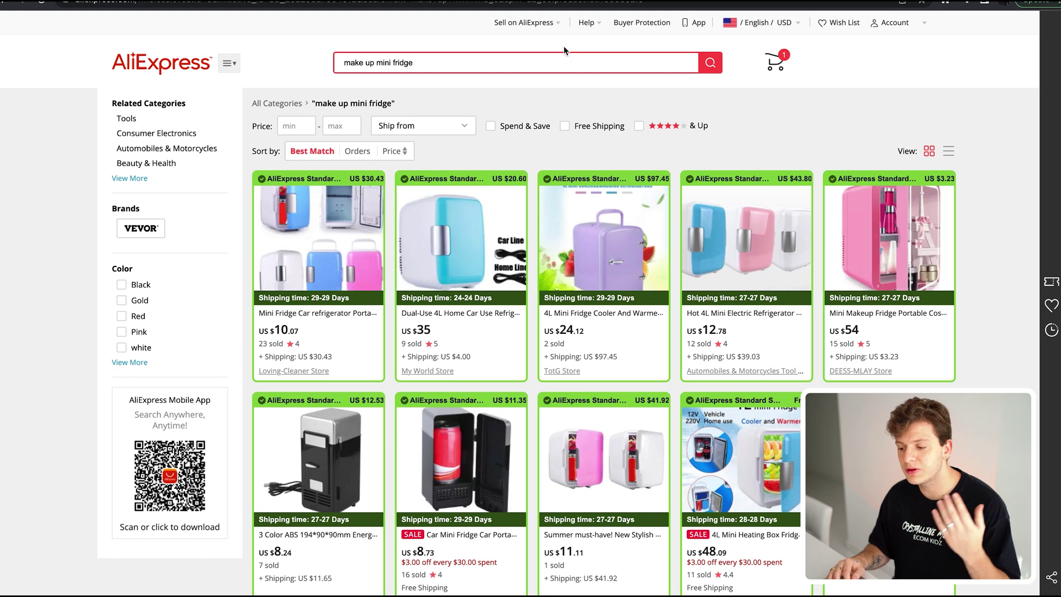
click(287, 244)
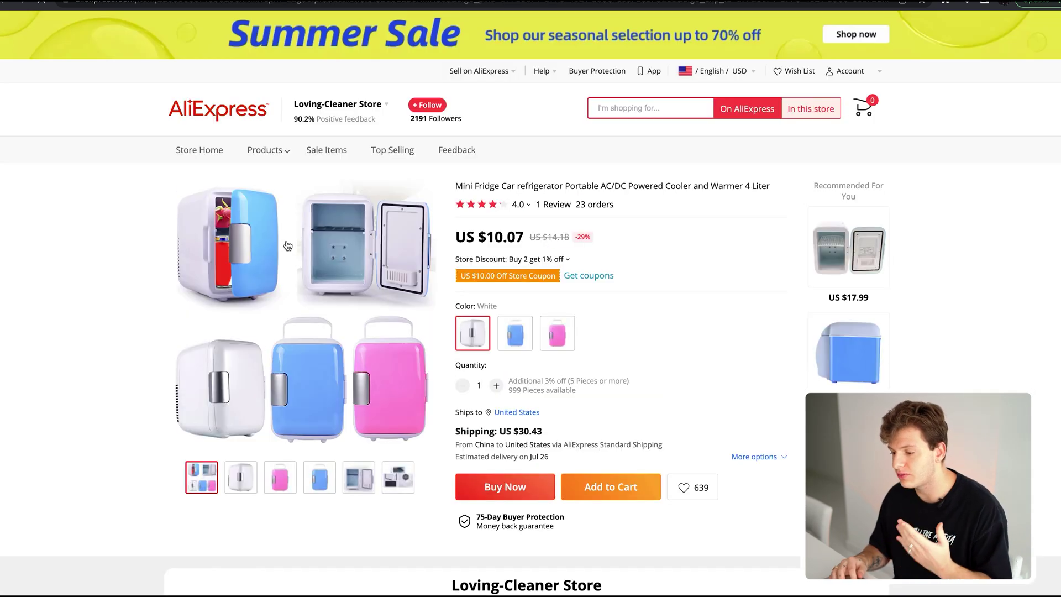
click(217, 4)
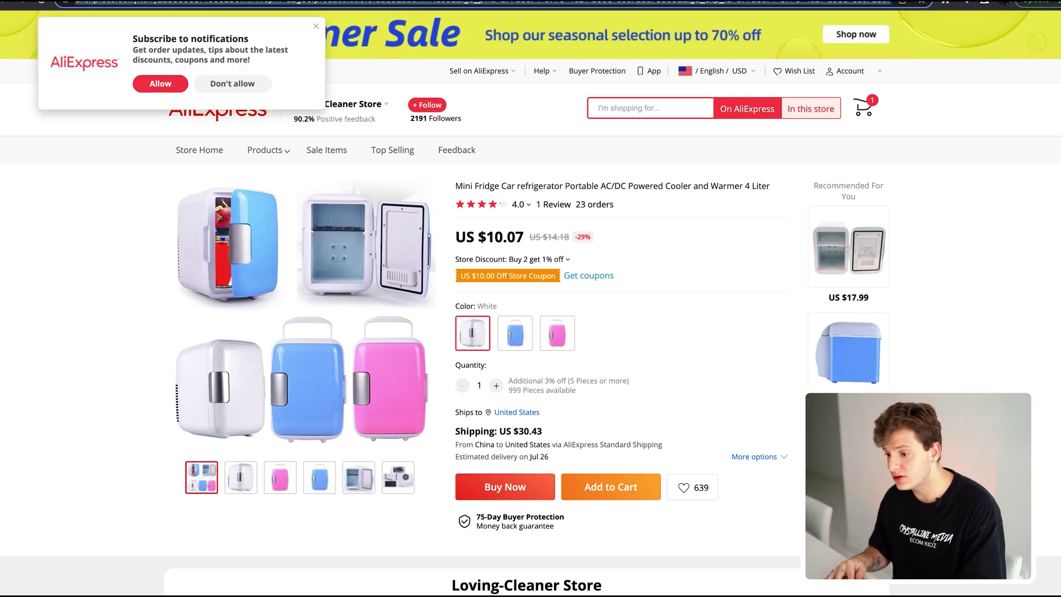
Step: Switch to DSers and import the mini fridge into the Import List using its copied AliExpress URL
key(ctrl+Tab)
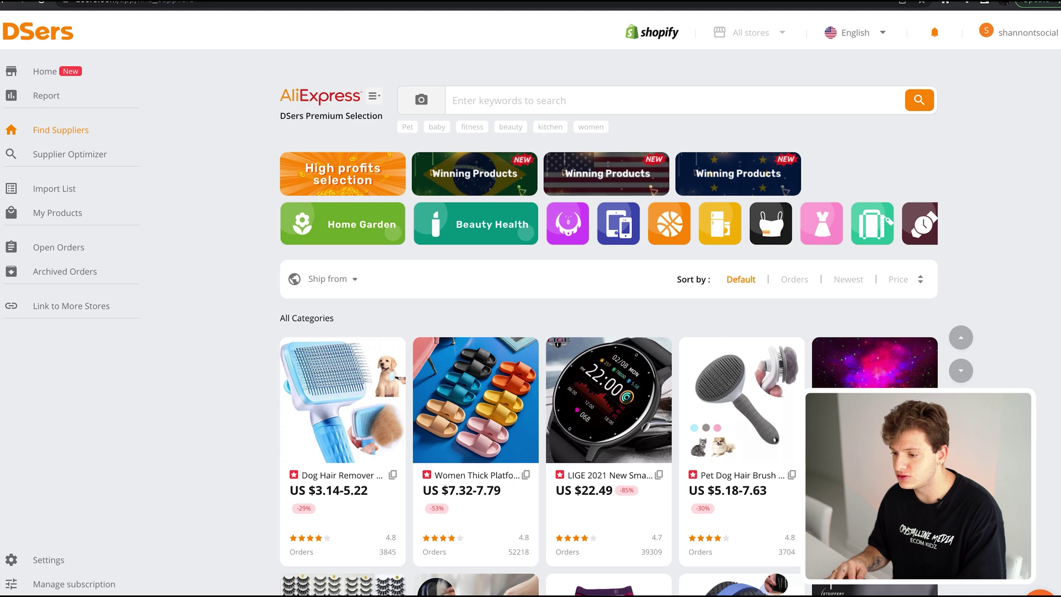
click(64, 191)
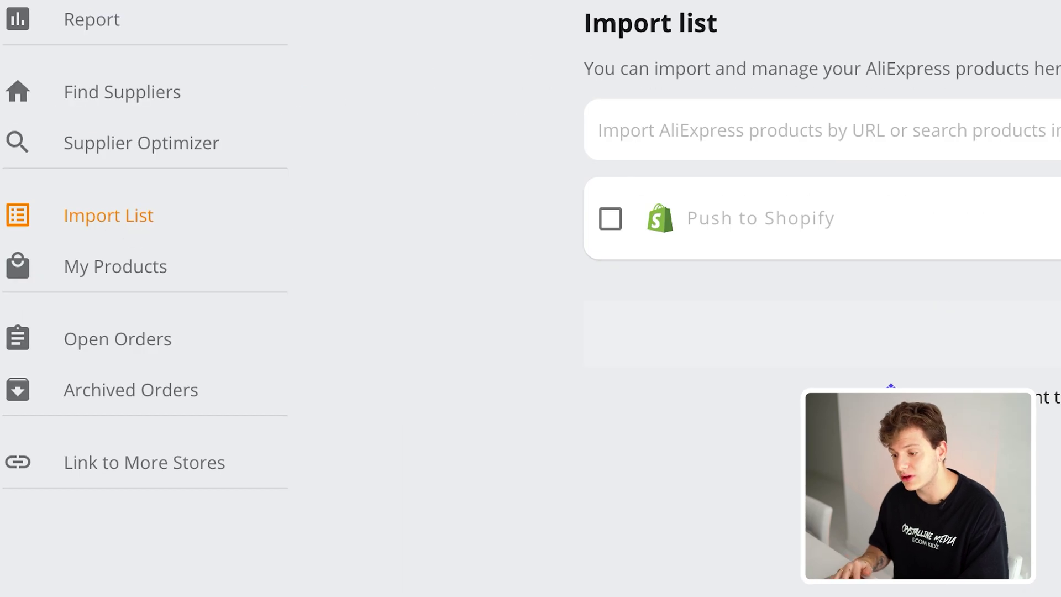
click(747, 119)
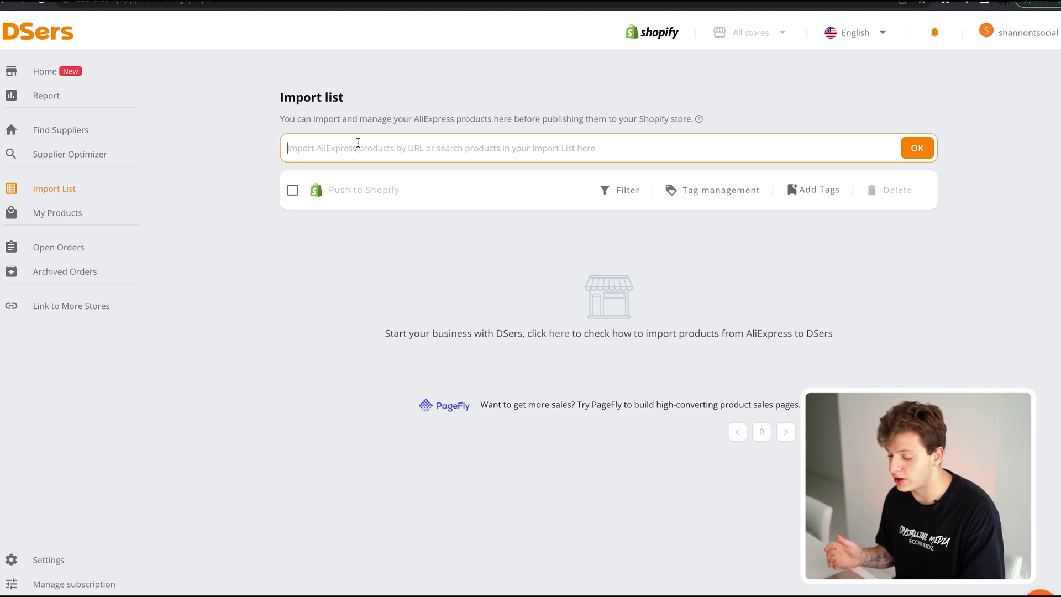
key(ctrl+v)
key(Return)
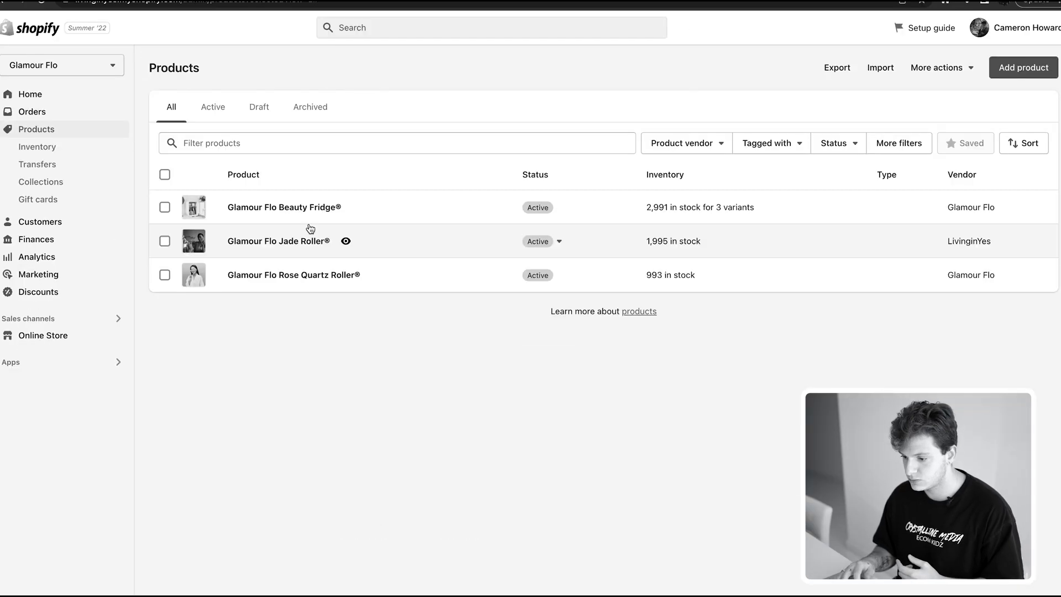
Step: Open the Glamour Flo Beauty Fridge® product in Shopify and examine its description, media and options
click(298, 206)
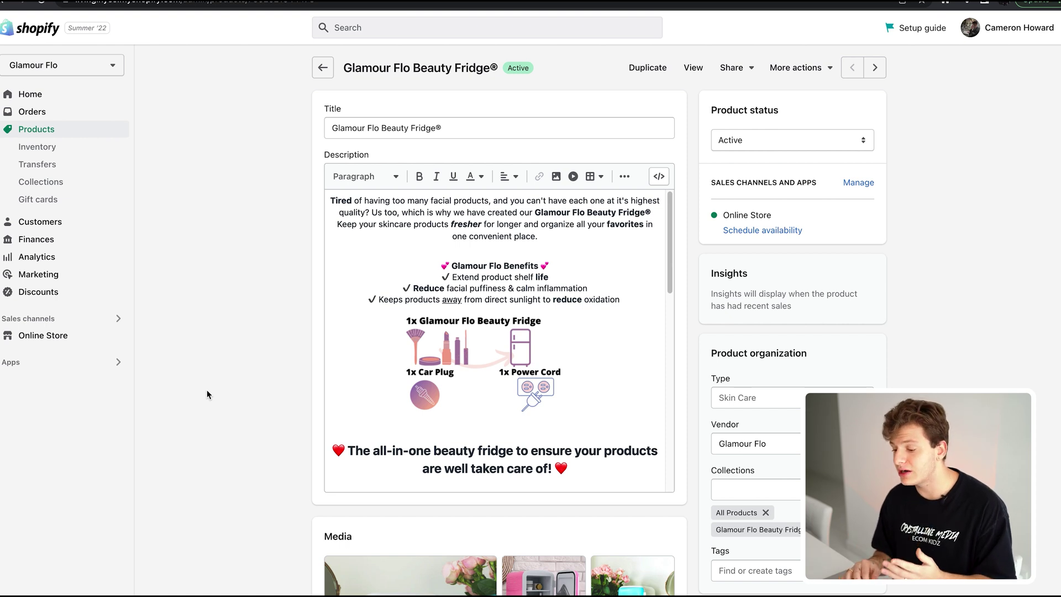
scroll(206, 390, down, 8)
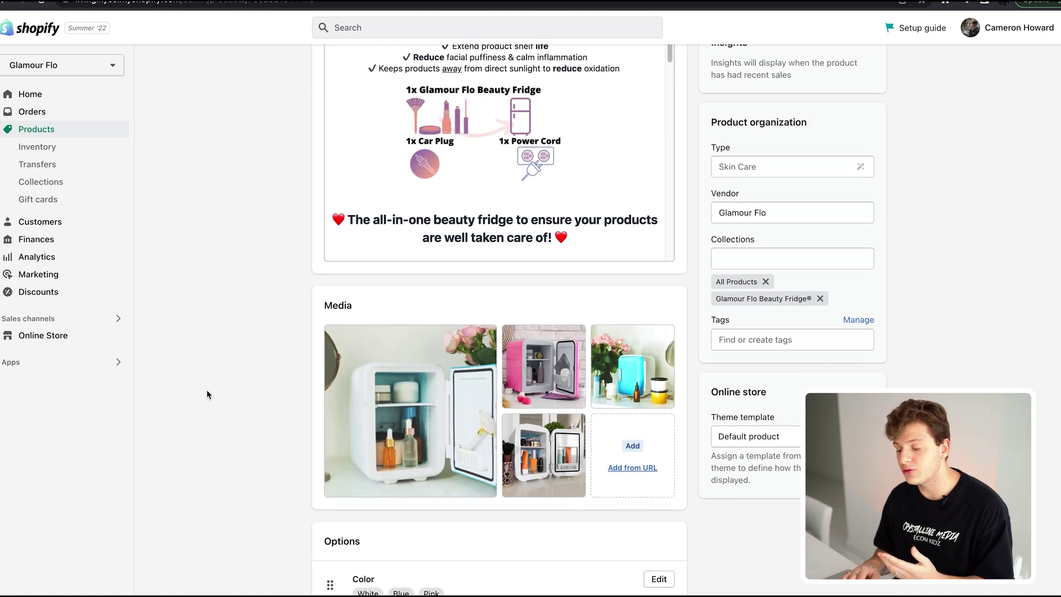
scroll(207, 390, down, 4)
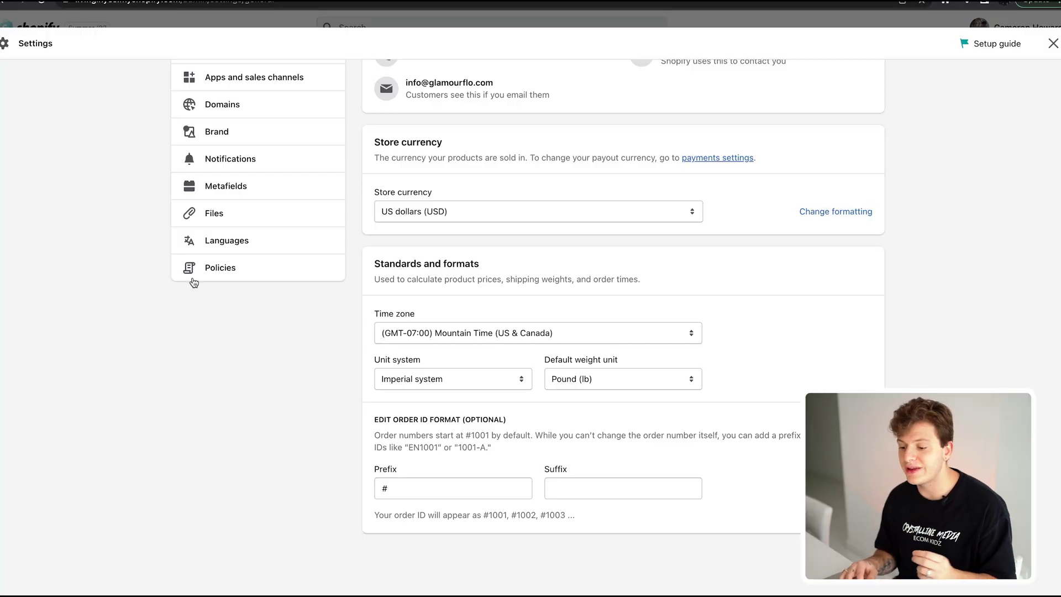
Step: Open the store policies and review the refund, privacy, terms of service and shipping policy texts
click(209, 270)
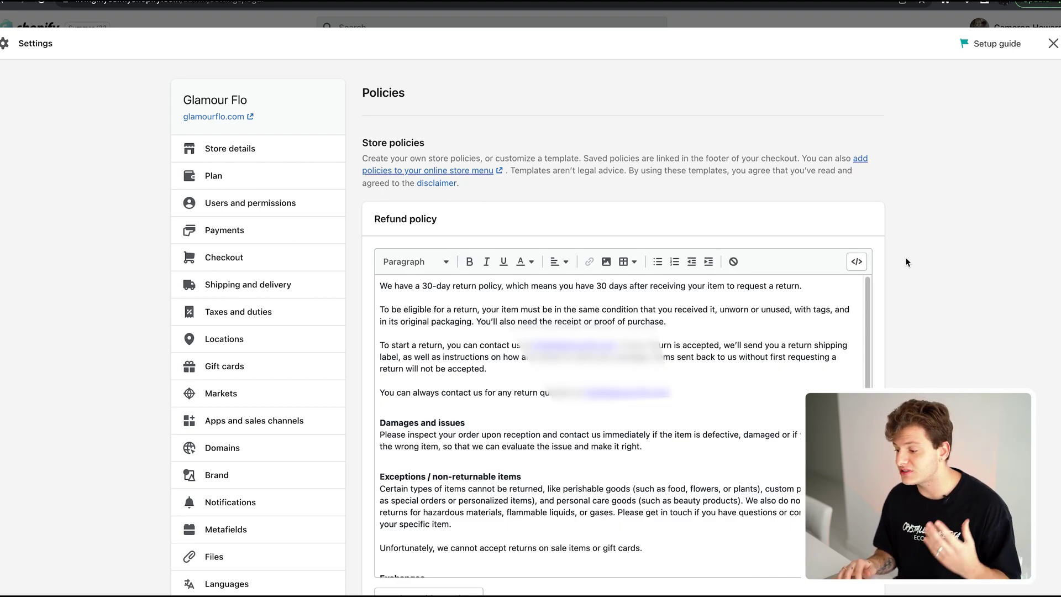
scroll(796, 388, down, 10)
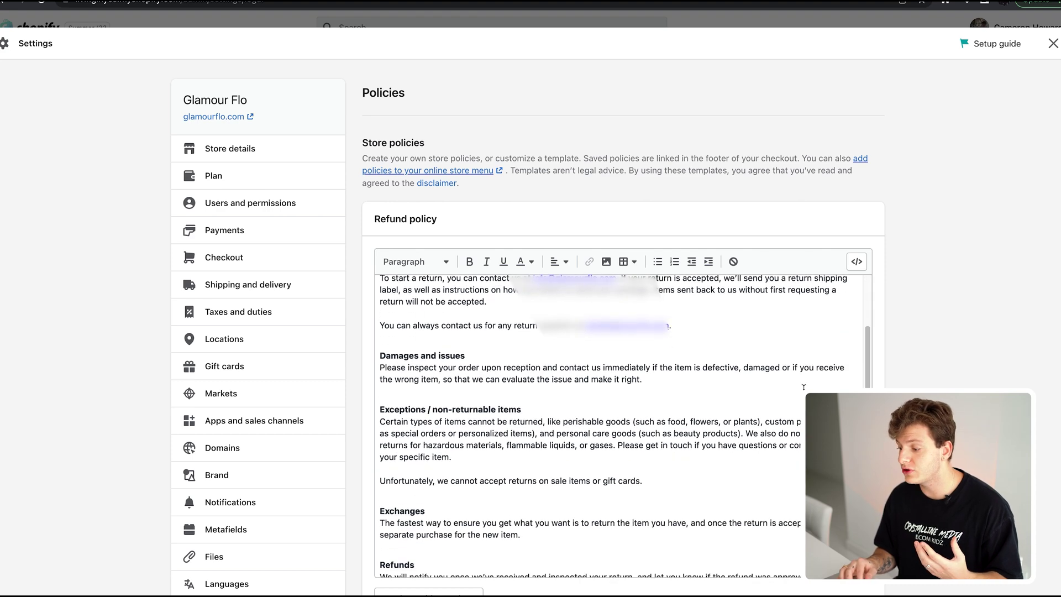
scroll(528, 328, down, 1)
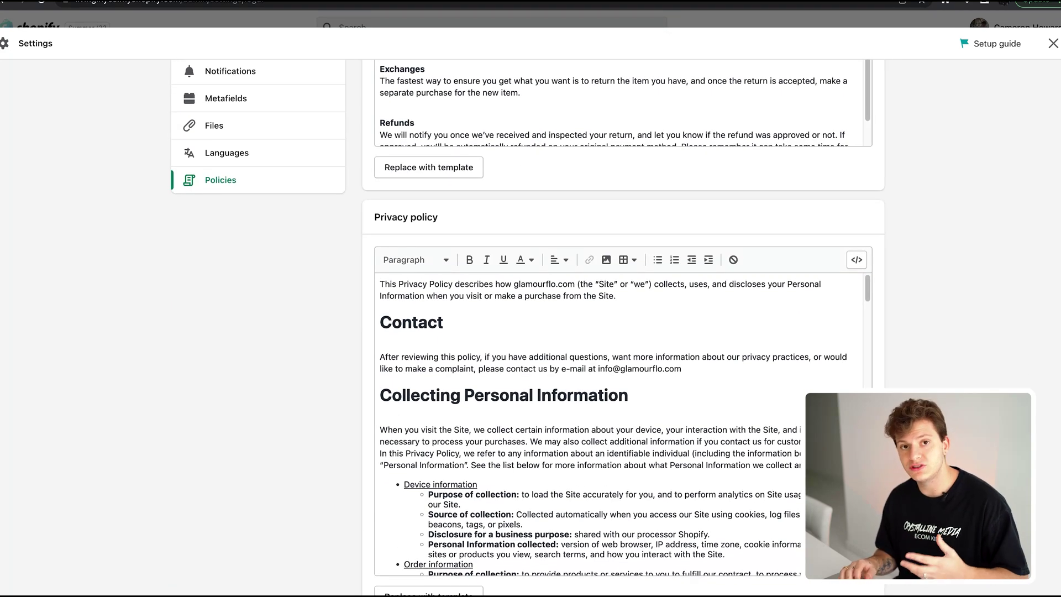
scroll(623, 326, down, 8)
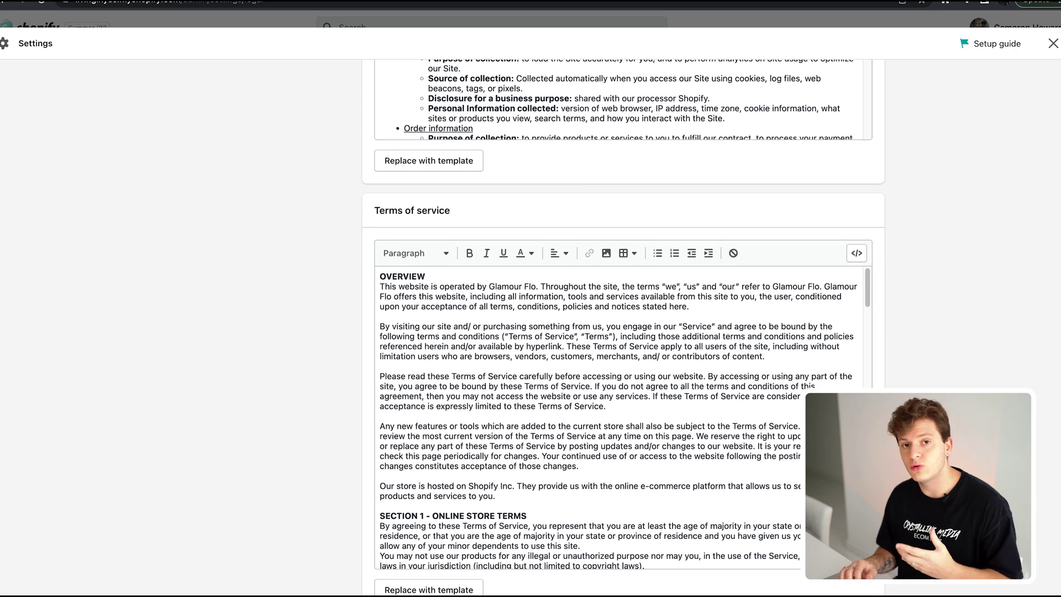
scroll(624, 326, down, 10)
scroll(624, 326, up, 5)
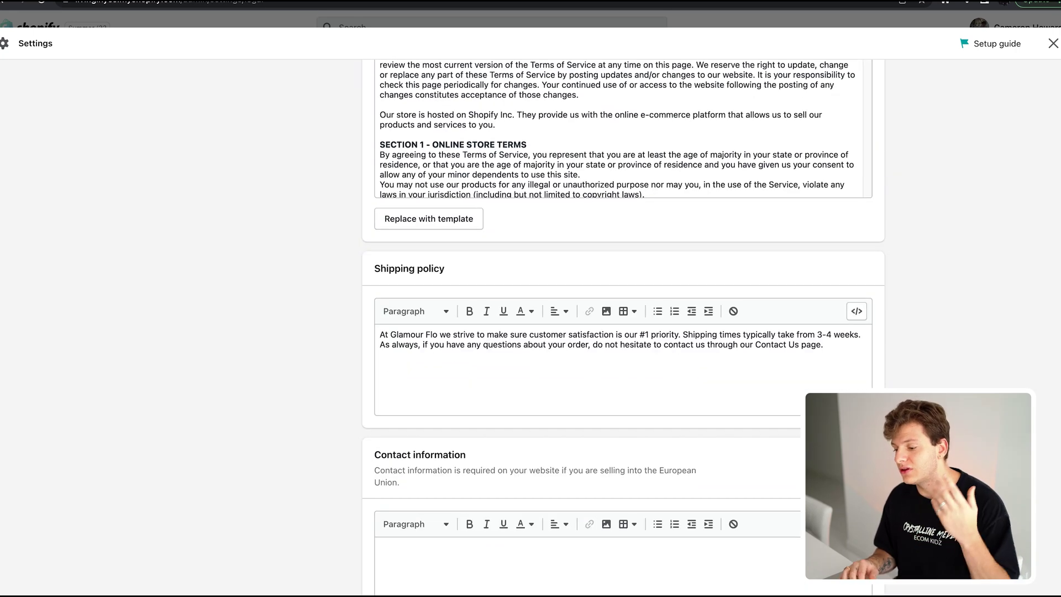
scroll(623, 325, down, 1)
scroll(624, 326, up, 10)
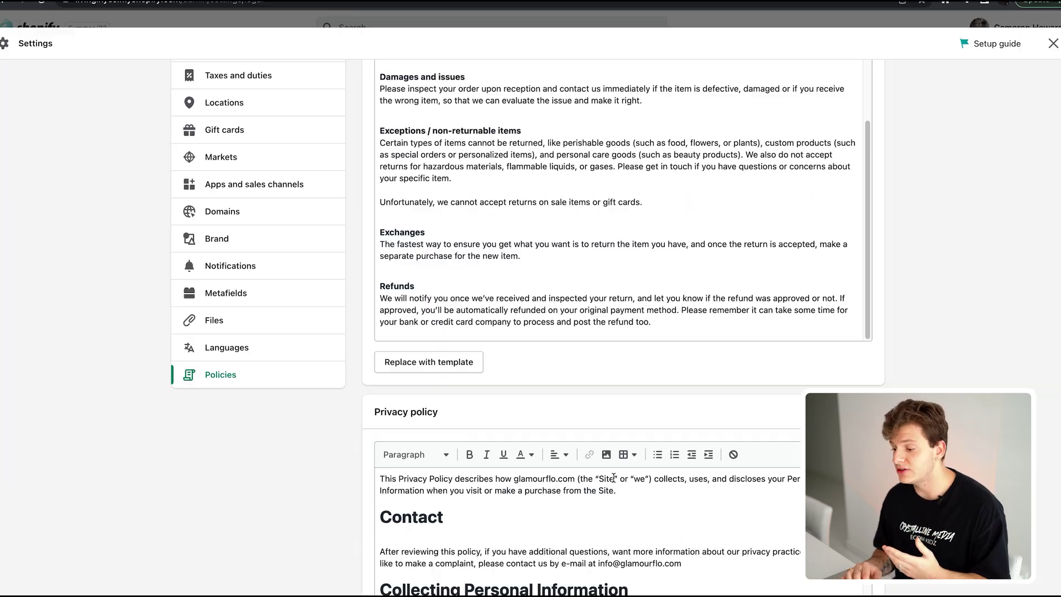
scroll(614, 475, down, 5)
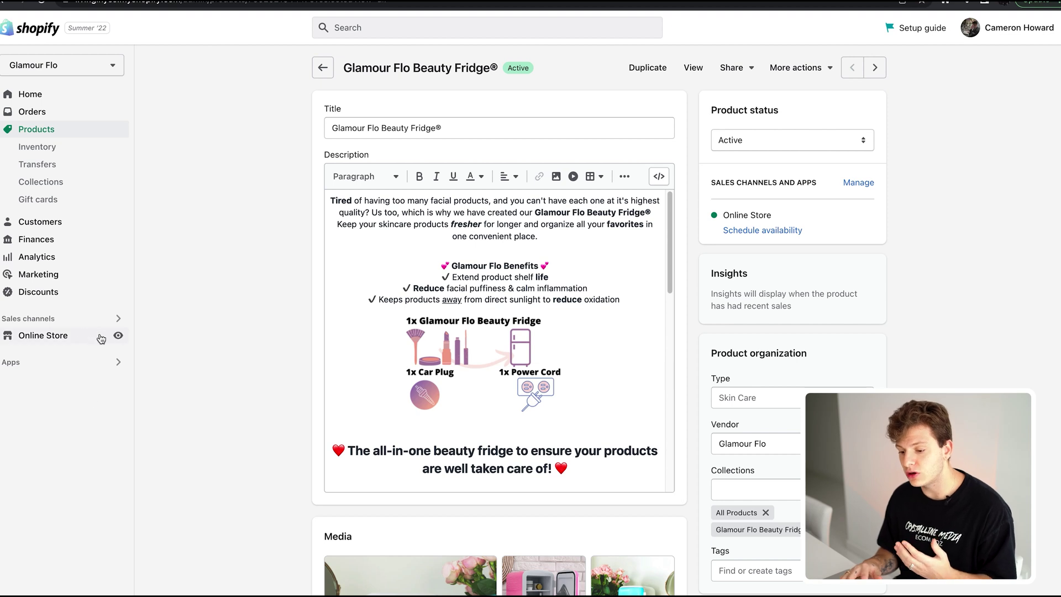
Step: Retitle the online store's Contact page as "Contact Us", keep the contact theme template, save it and return to the page list
click(67, 336)
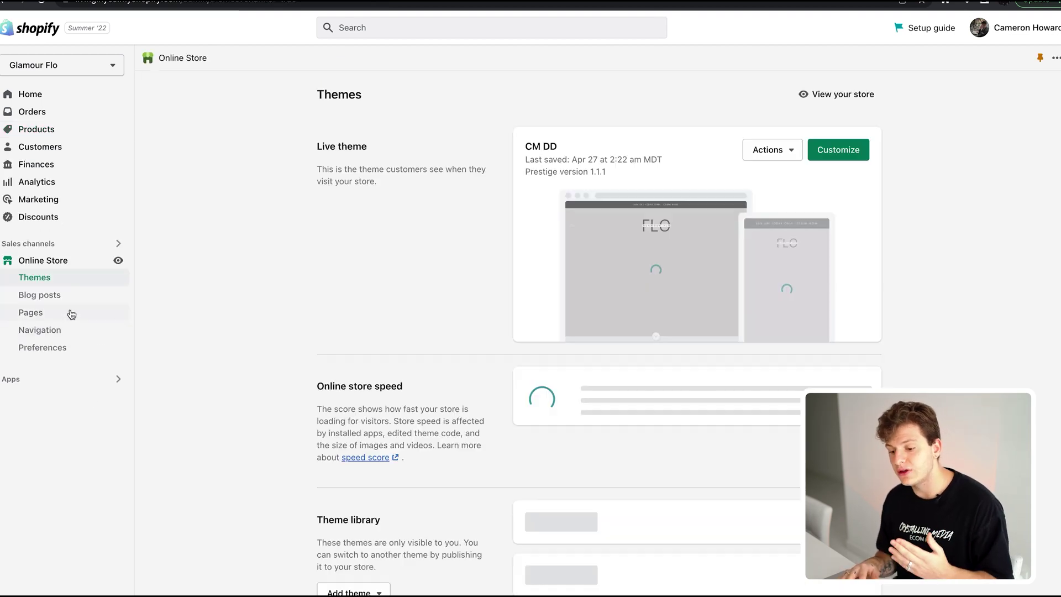
click(63, 320)
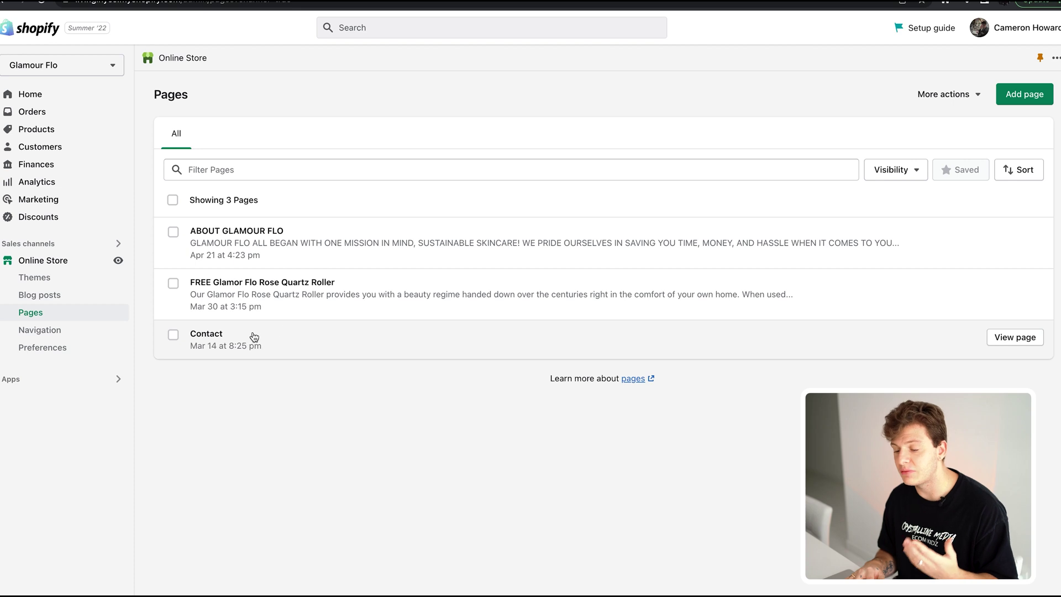
click(255, 336)
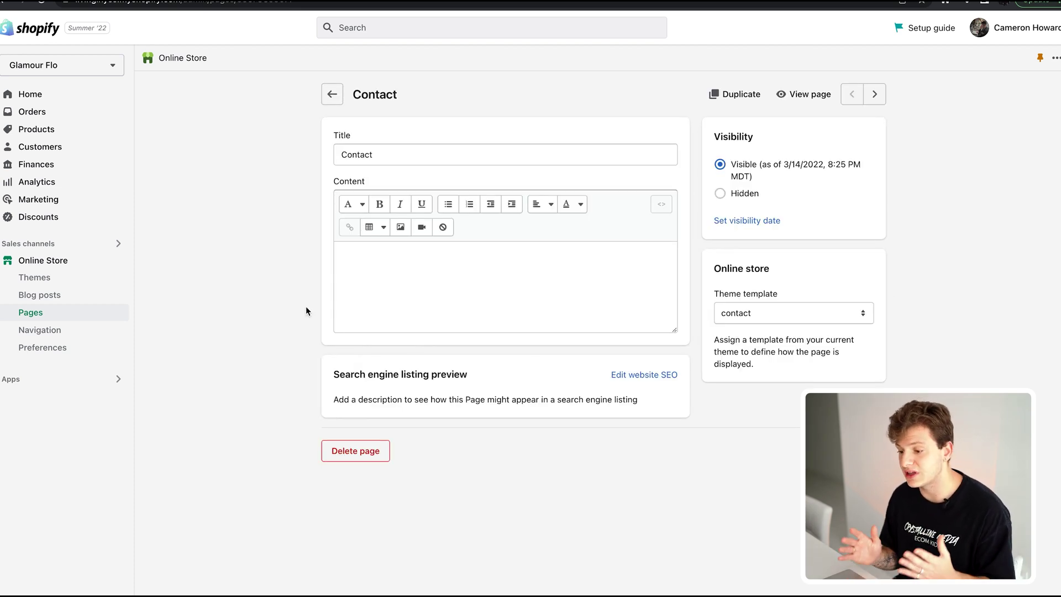
click(430, 152)
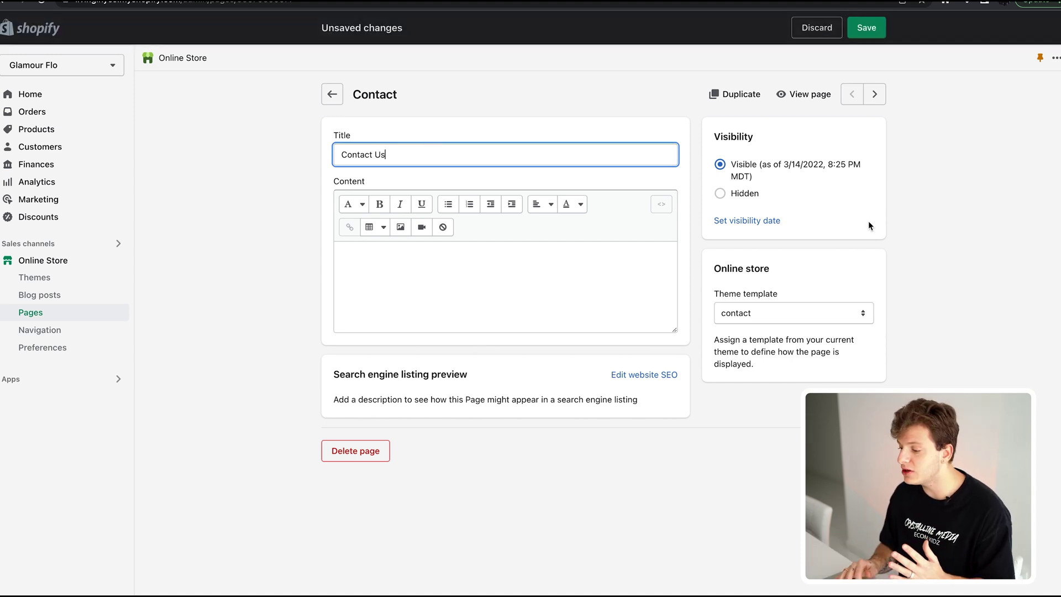
click(751, 314)
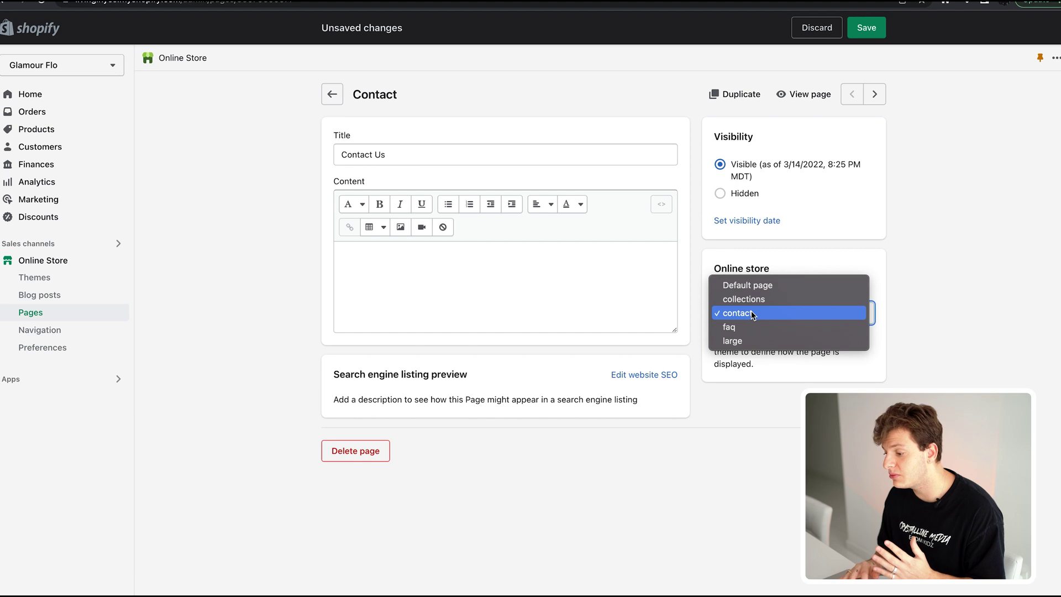
click(767, 313)
key(ctrl+s)
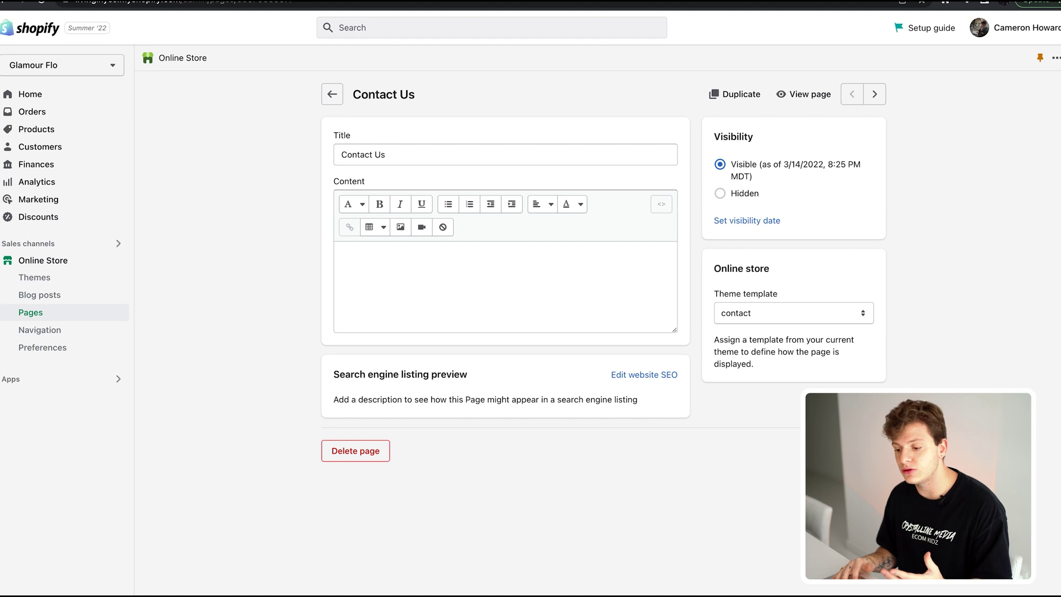
click(339, 88)
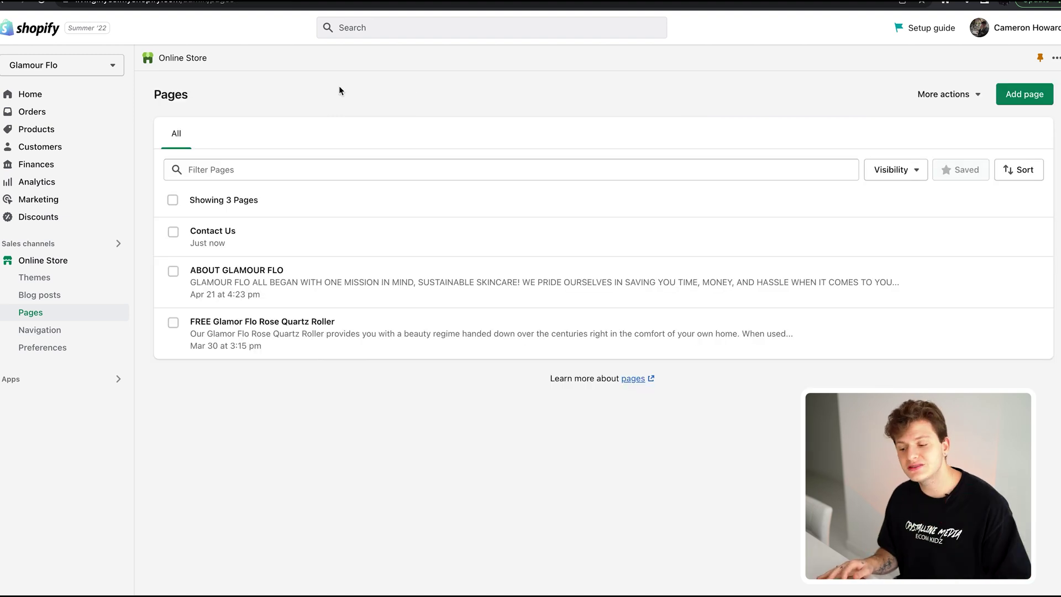
Step: Fill in a new Quick Links menu item named "Privacy Policy" that links to the store's Privacy Policy
click(41, 331)
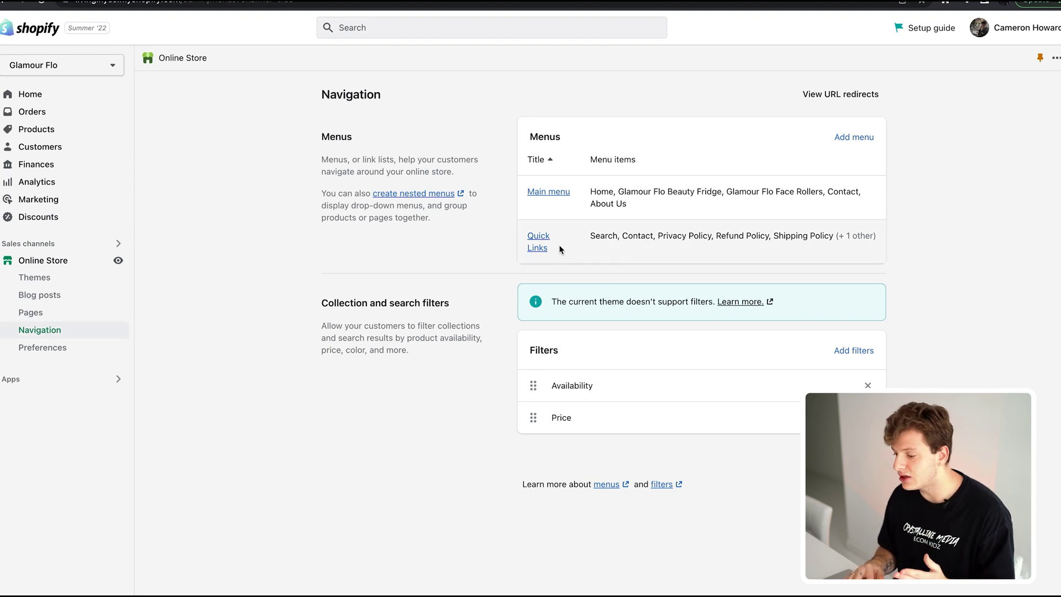
click(540, 249)
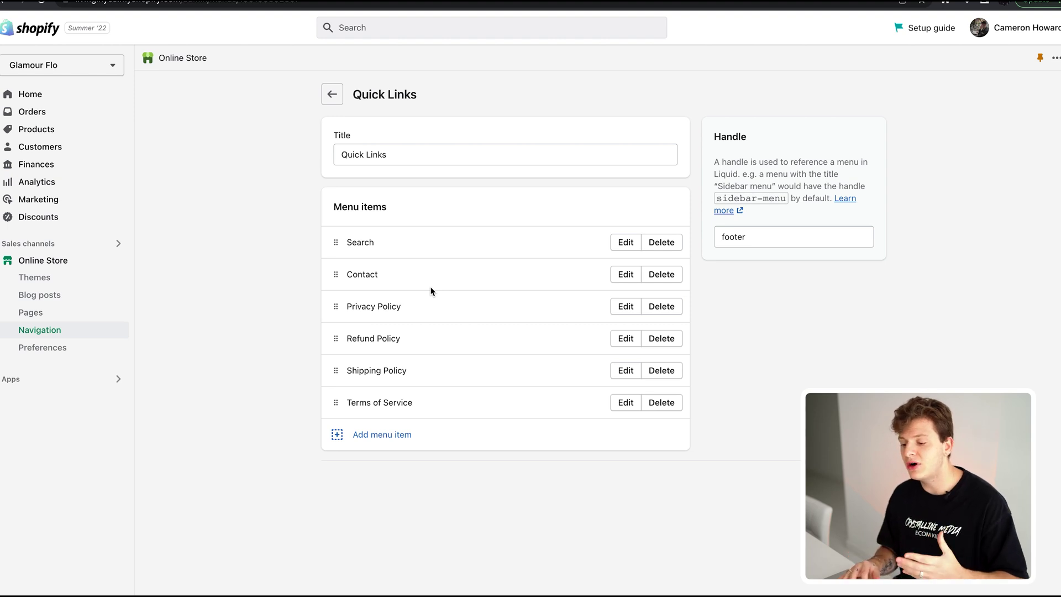
click(374, 437)
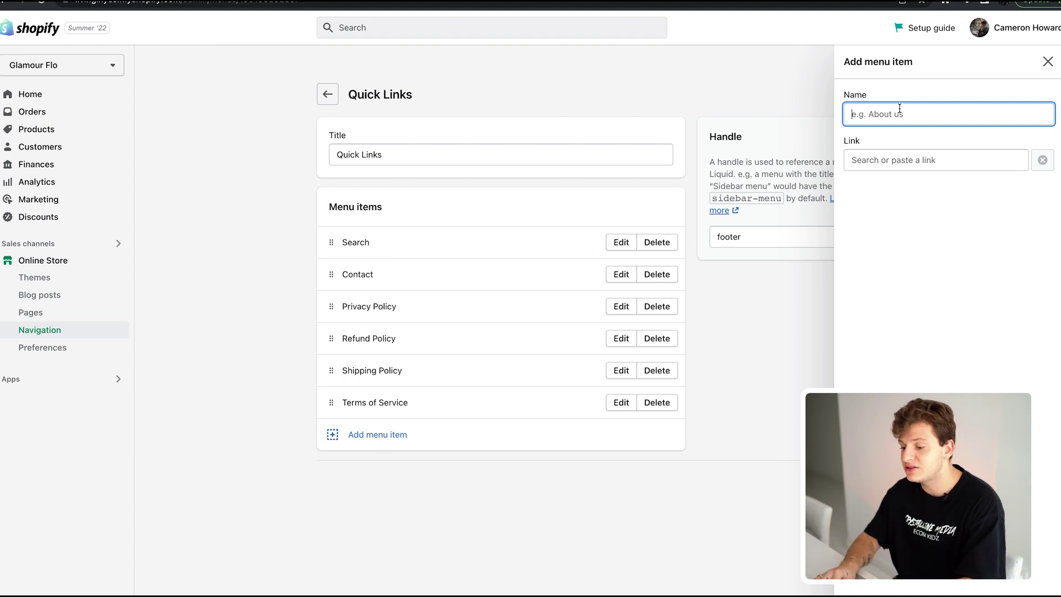
text(Privacy Policy)
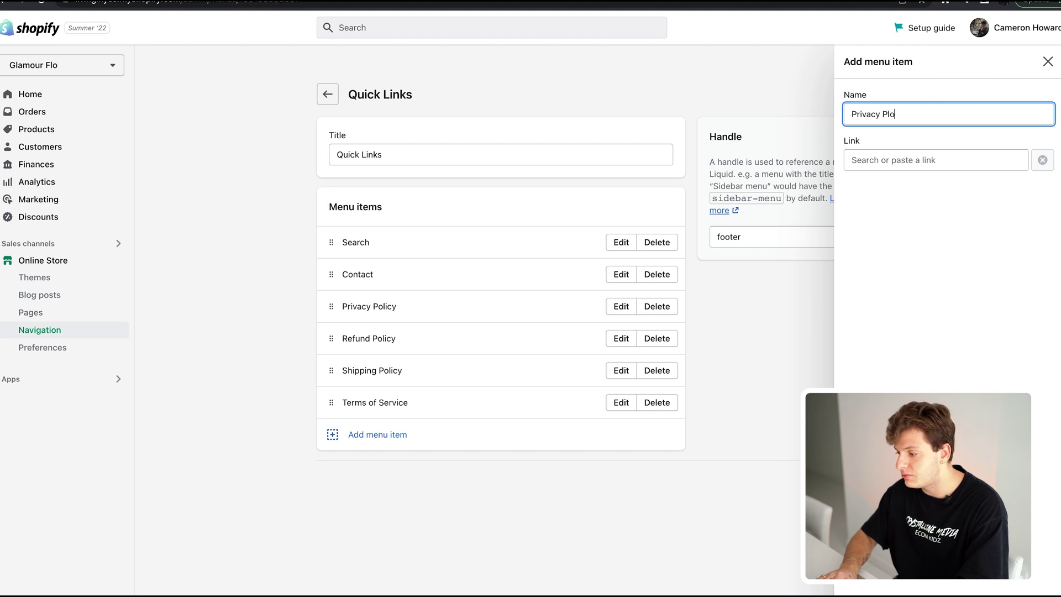
click(938, 156)
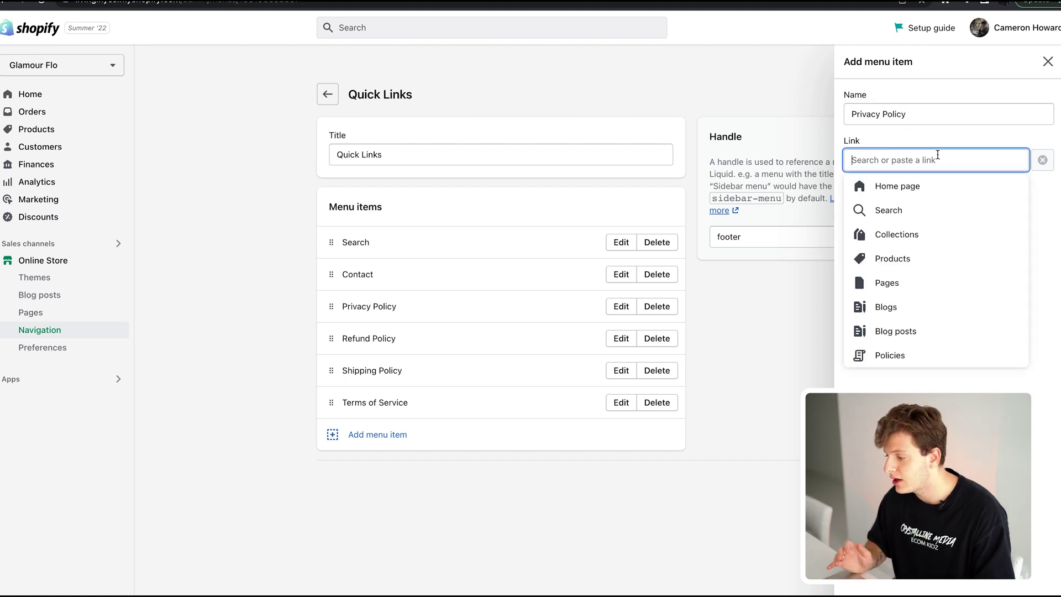
click(889, 351)
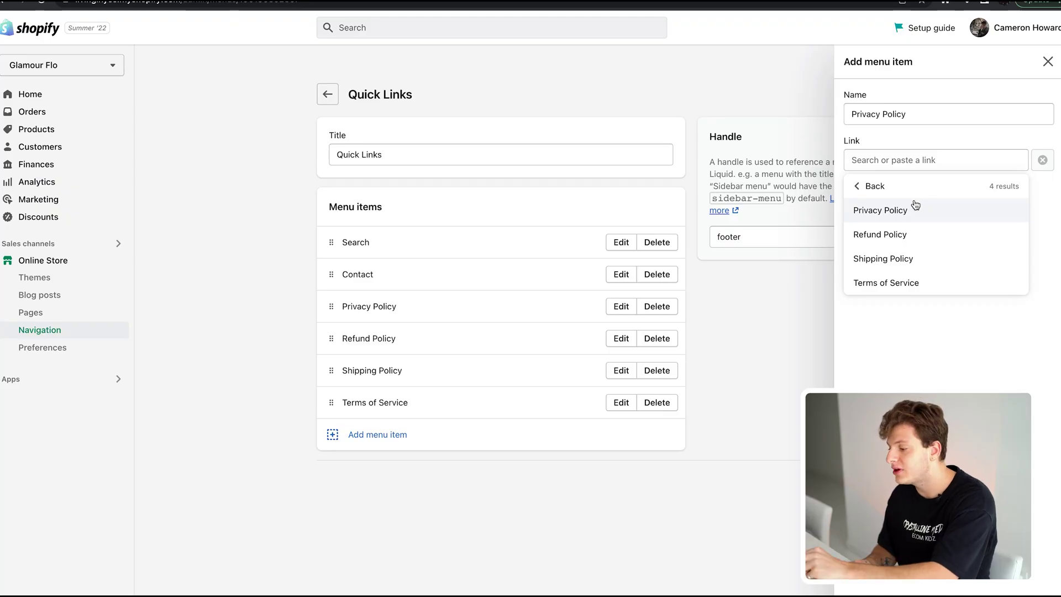
click(915, 207)
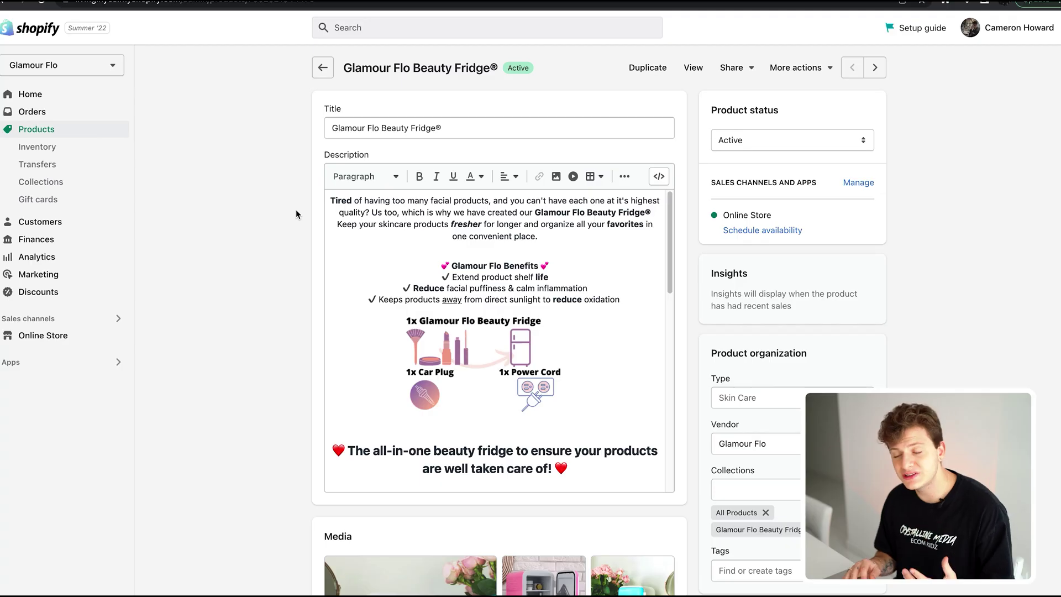
Step: Read through the Glamour Flo Beauty Fridge® description and examine the product's media, color options and variants
scroll(296, 211, down, 4)
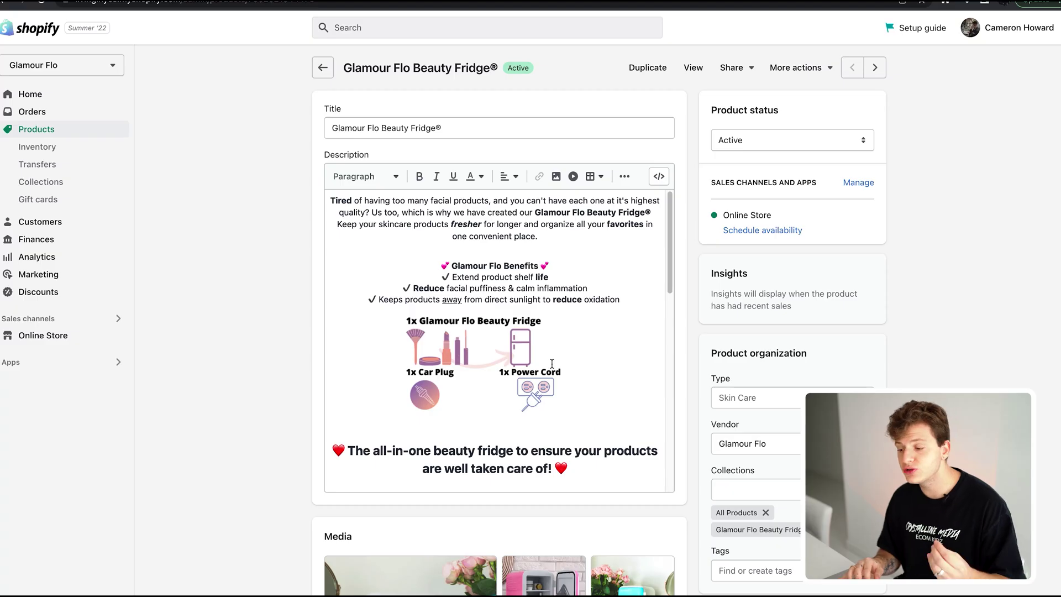
scroll(552, 364, down, 2)
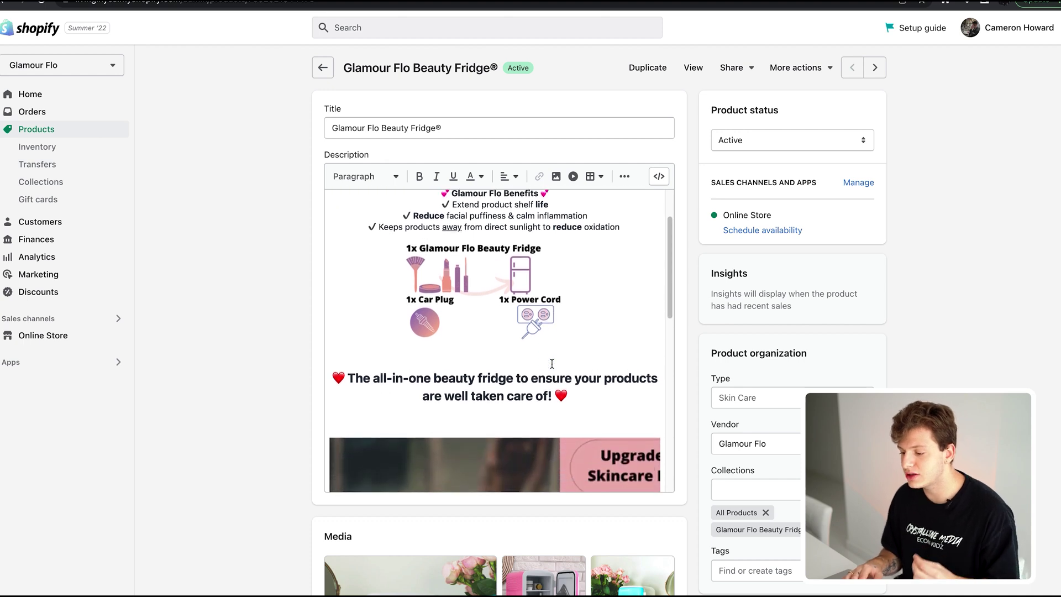
scroll(552, 364, up, 1)
scroll(552, 363, up, 1)
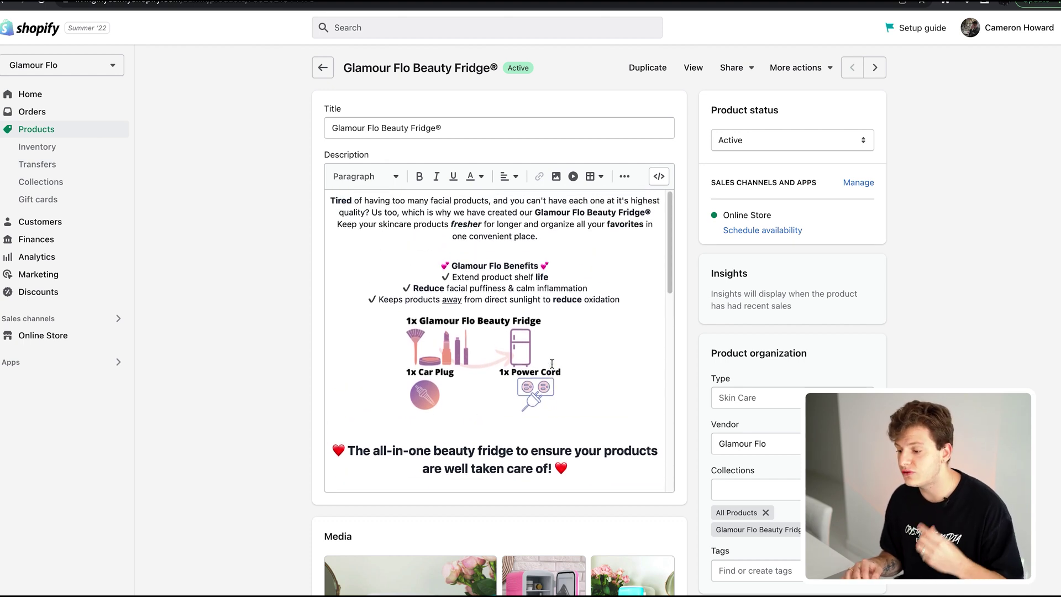
scroll(552, 364, down, 4)
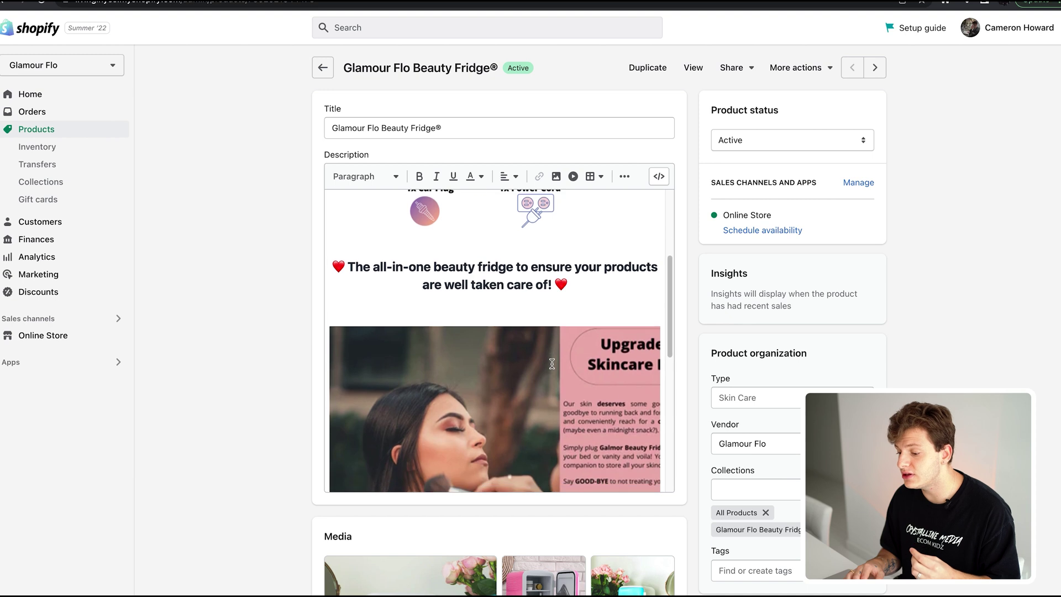
scroll(552, 364, down, 2)
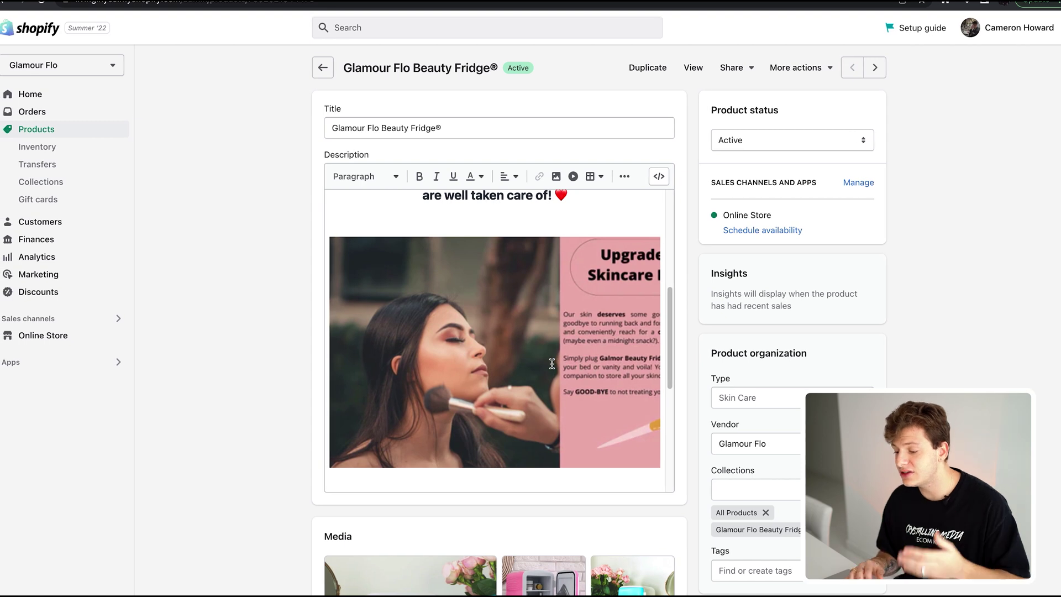
scroll(552, 364, down, 5)
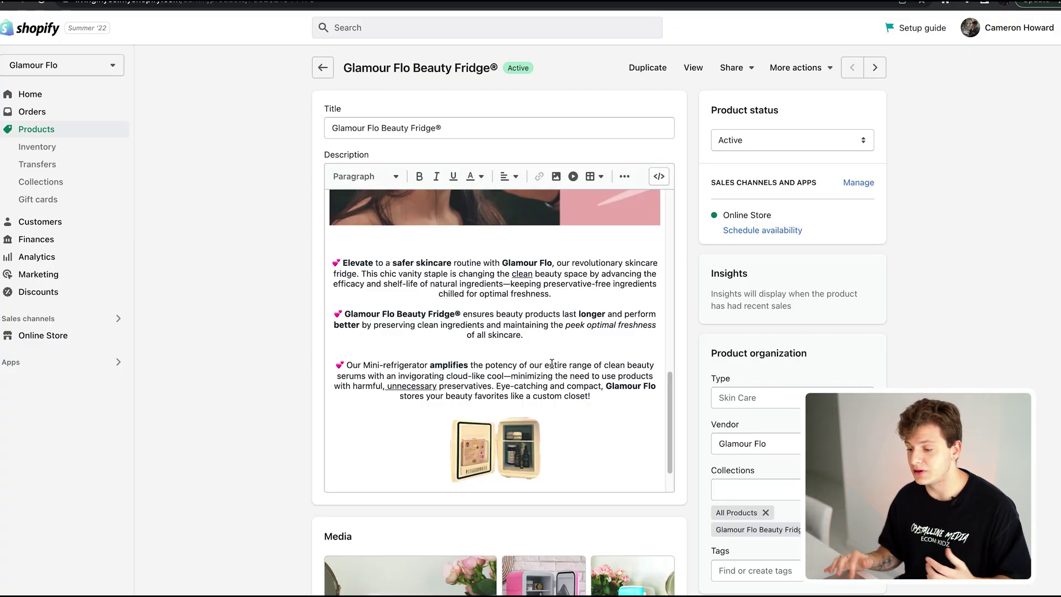
scroll(413, 470, down, 5)
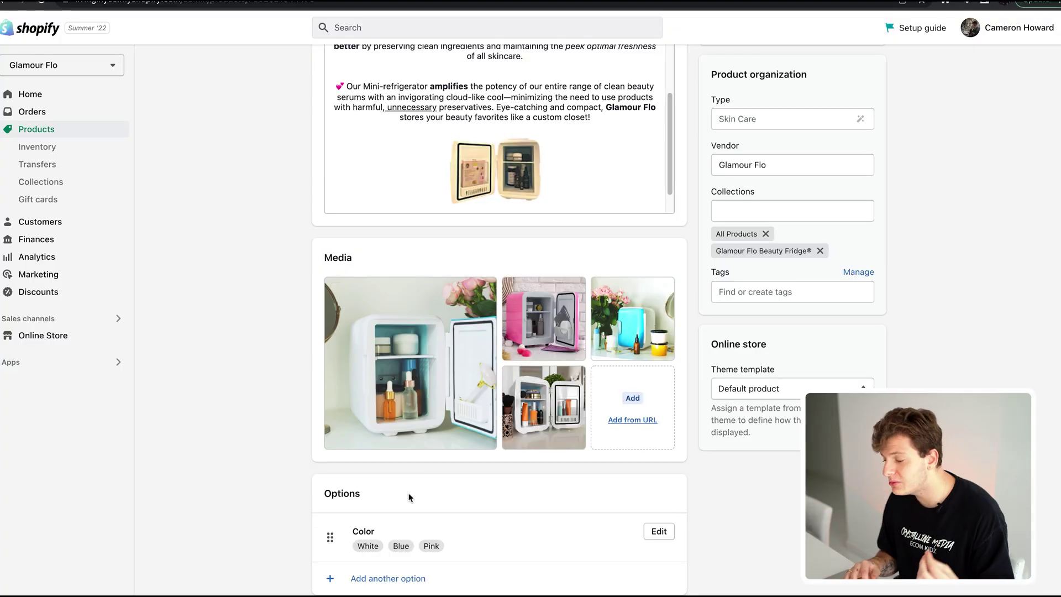
scroll(410, 497, down, 4)
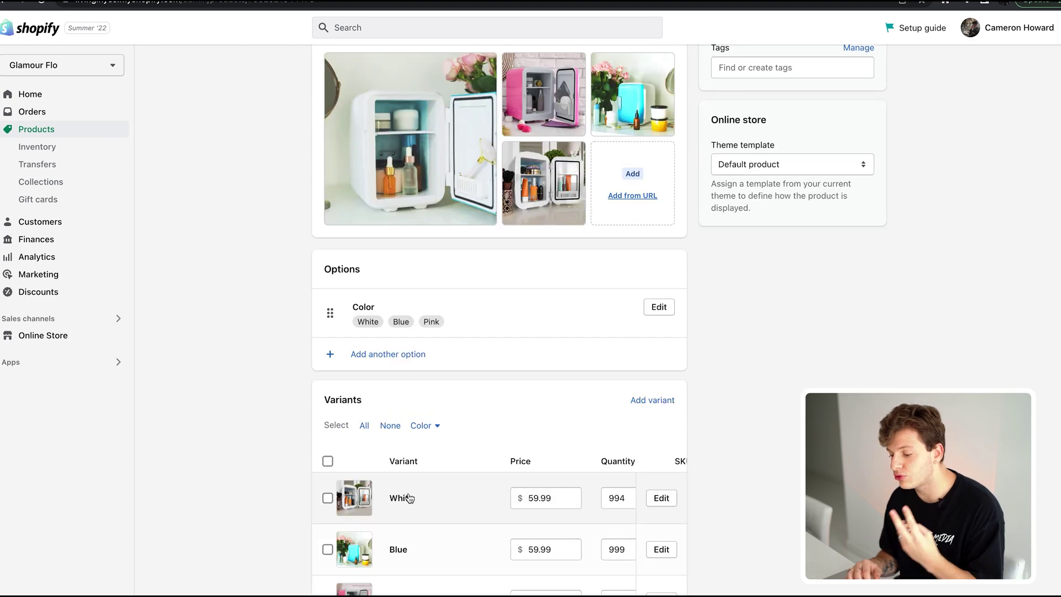
Step: Open the online store's free themes from the theme library and browse the available designs
scroll(409, 497, down, 4)
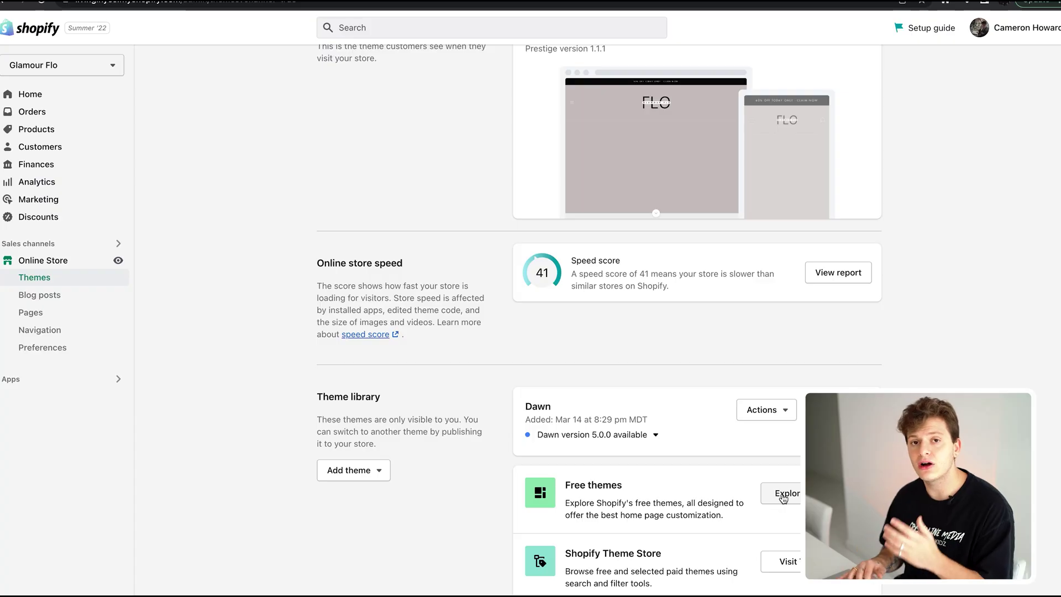
scroll(783, 499, up, 1)
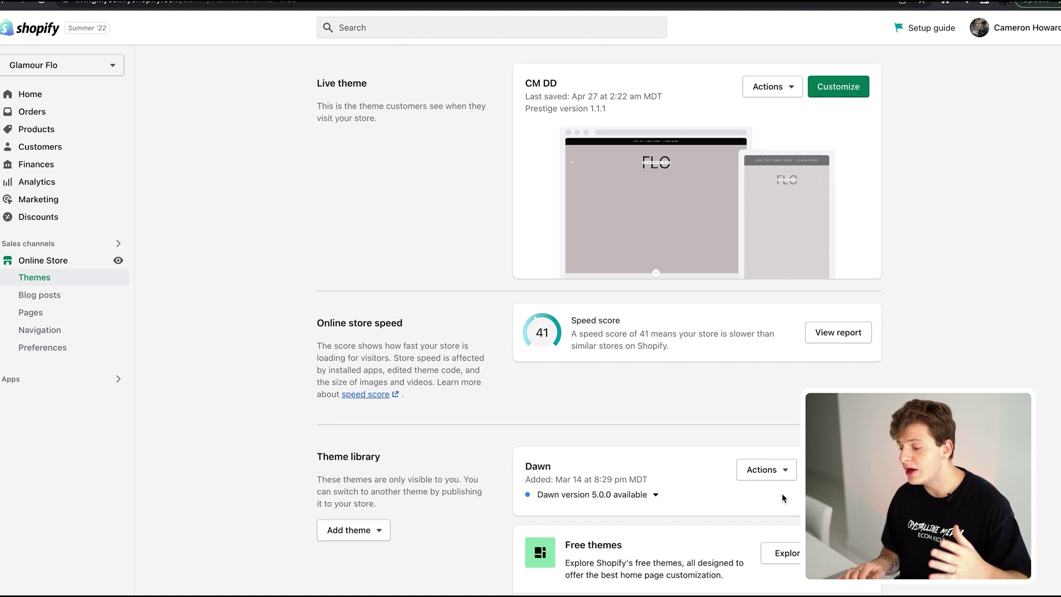
scroll(783, 498, down, 1)
click(784, 496)
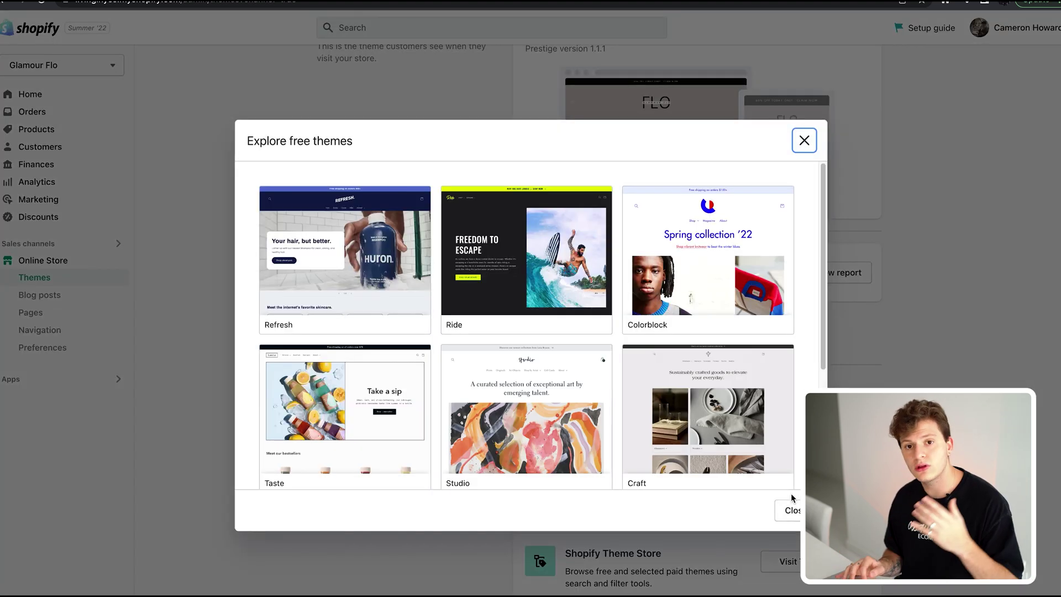
scroll(694, 396, down, 3)
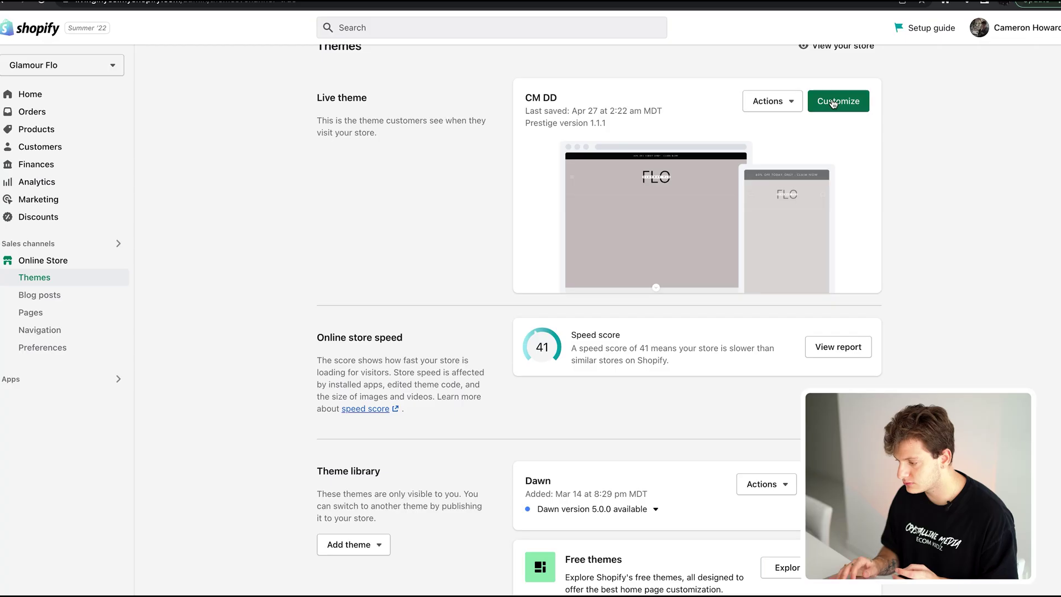
Step: Open the live CM DD theme for customization, set the home page preview to Mobile and dismiss the prize wheel popup
click(834, 100)
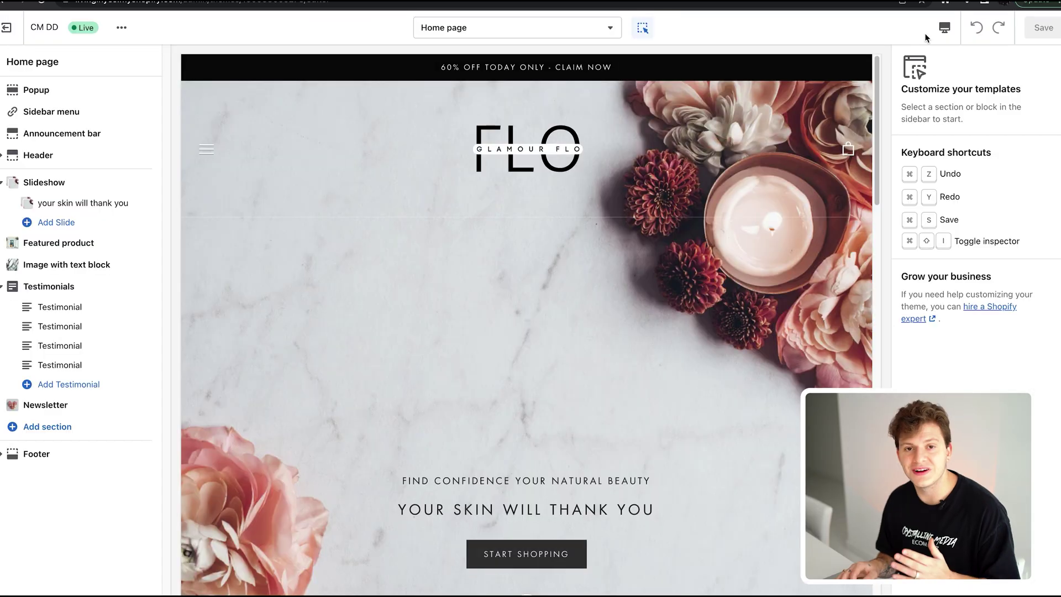
click(945, 35)
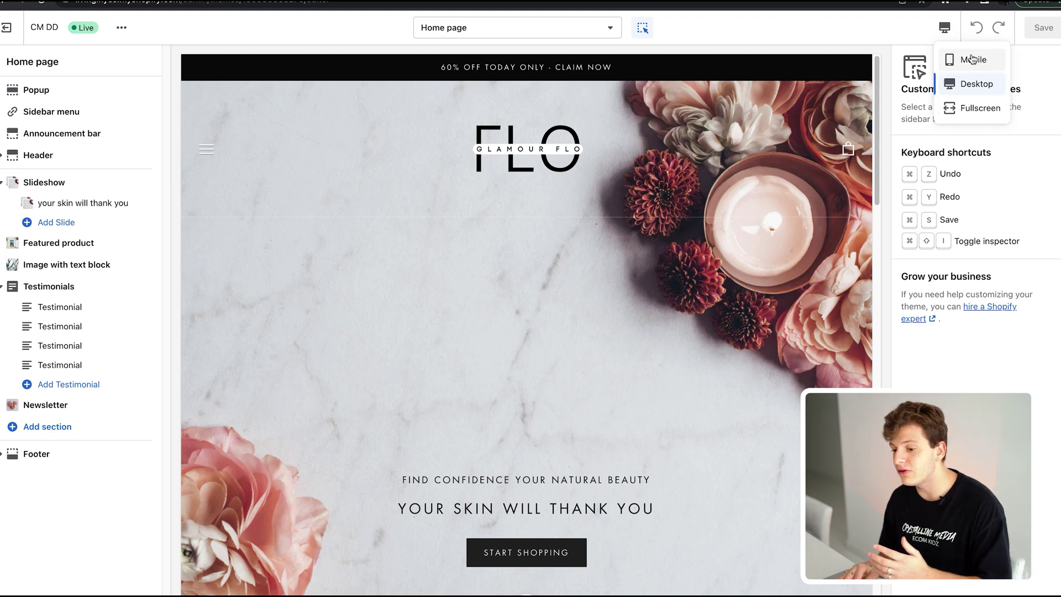
click(972, 59)
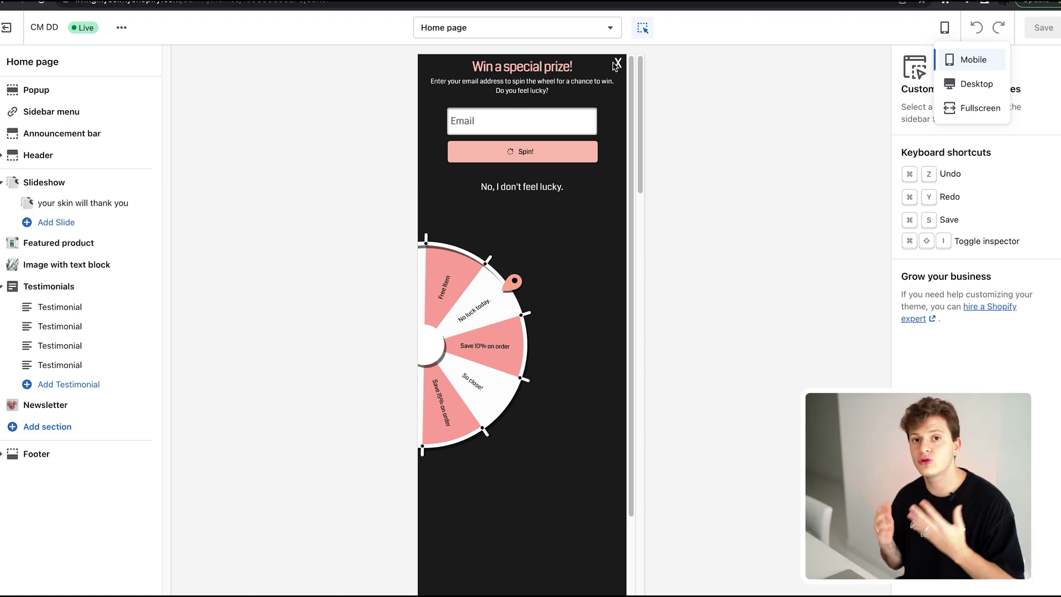
click(616, 65)
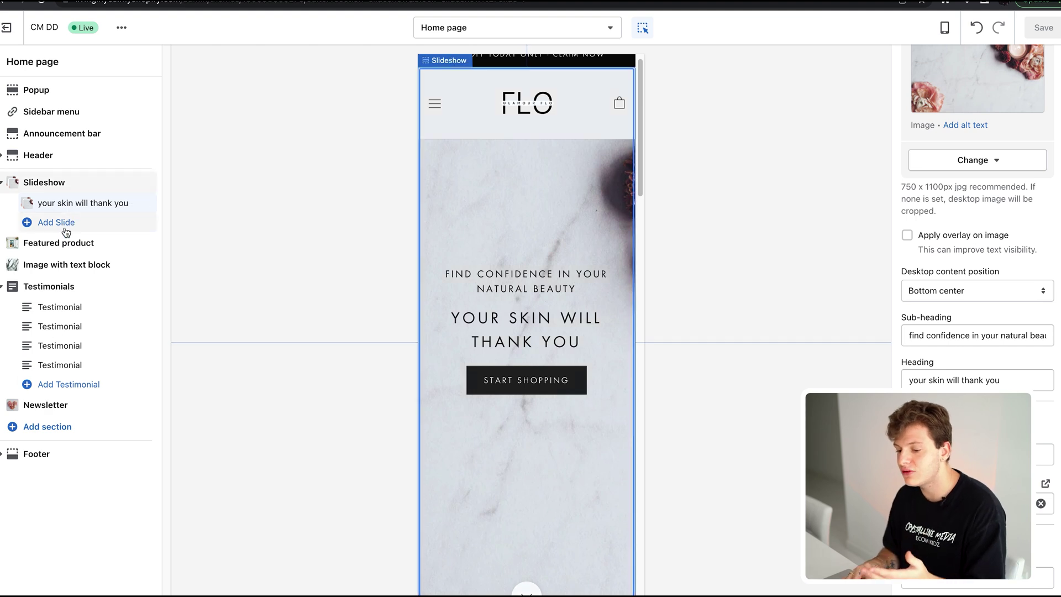
Step: Review the "your skin will thank you" slide's desktop and mobile images, content position, sub-heading, heading and button settings
scroll(946, 254, up, 5)
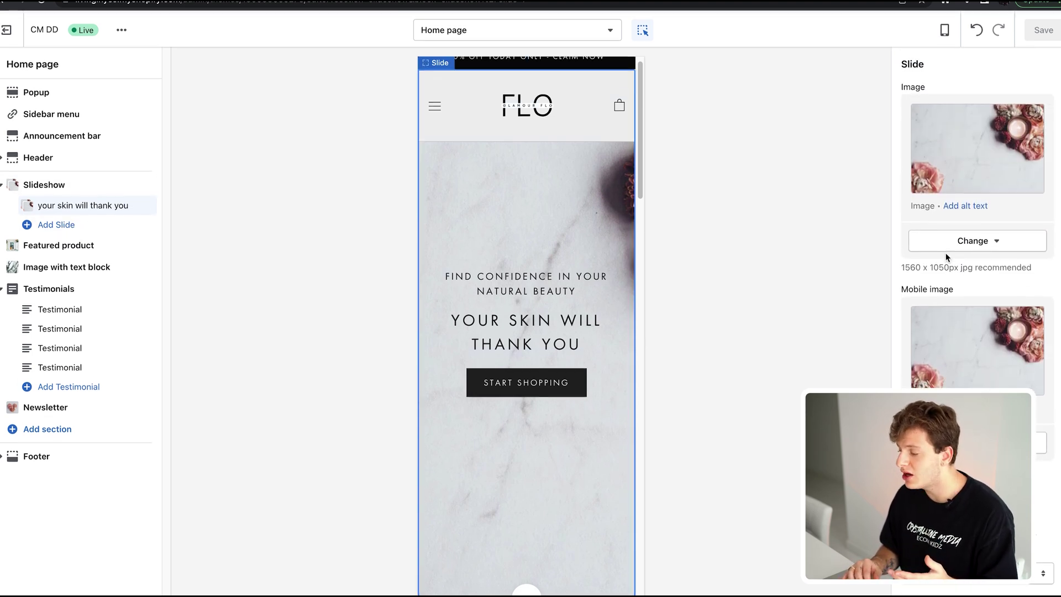
scroll(946, 255, up, 1)
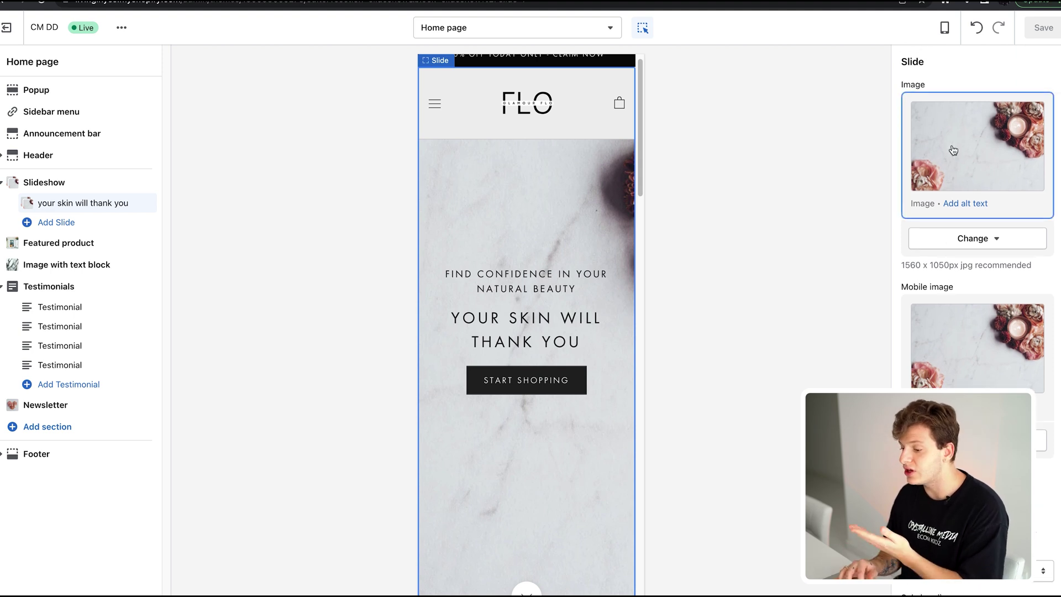
scroll(998, 220, down, 5)
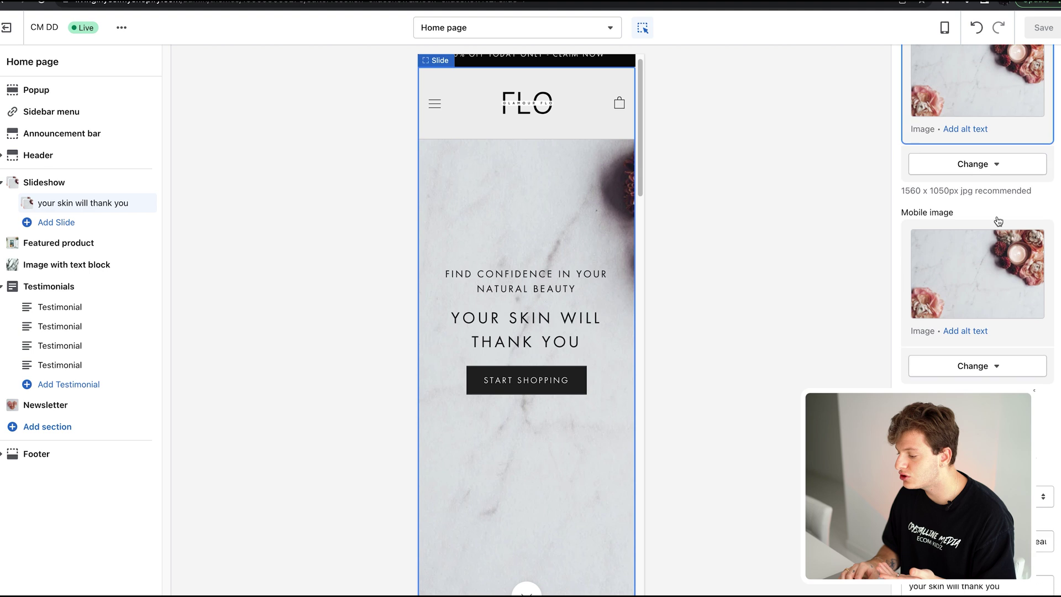
scroll(998, 220, down, 1)
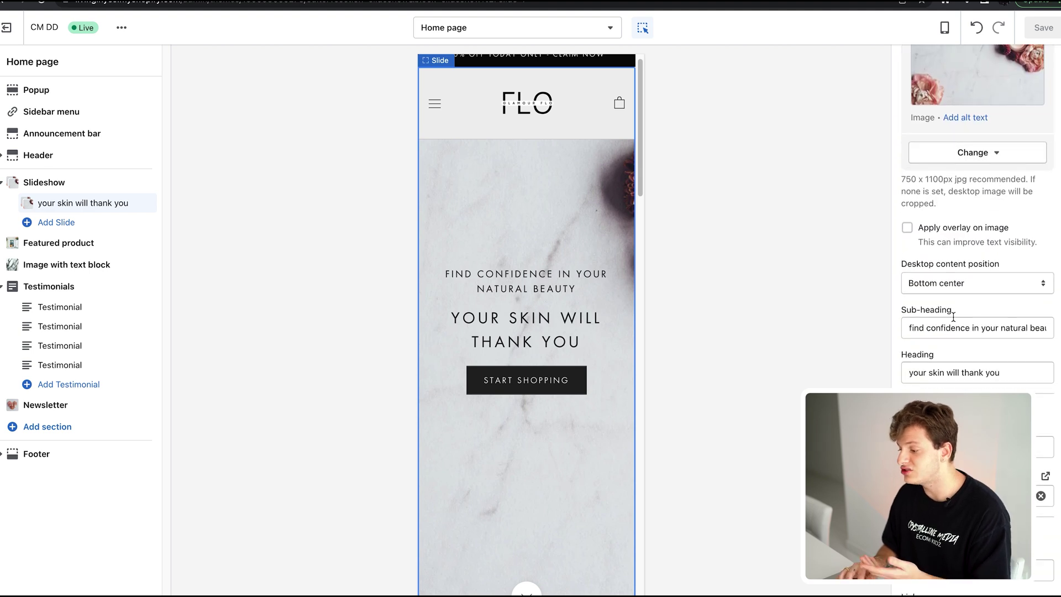
scroll(962, 334, down, 1)
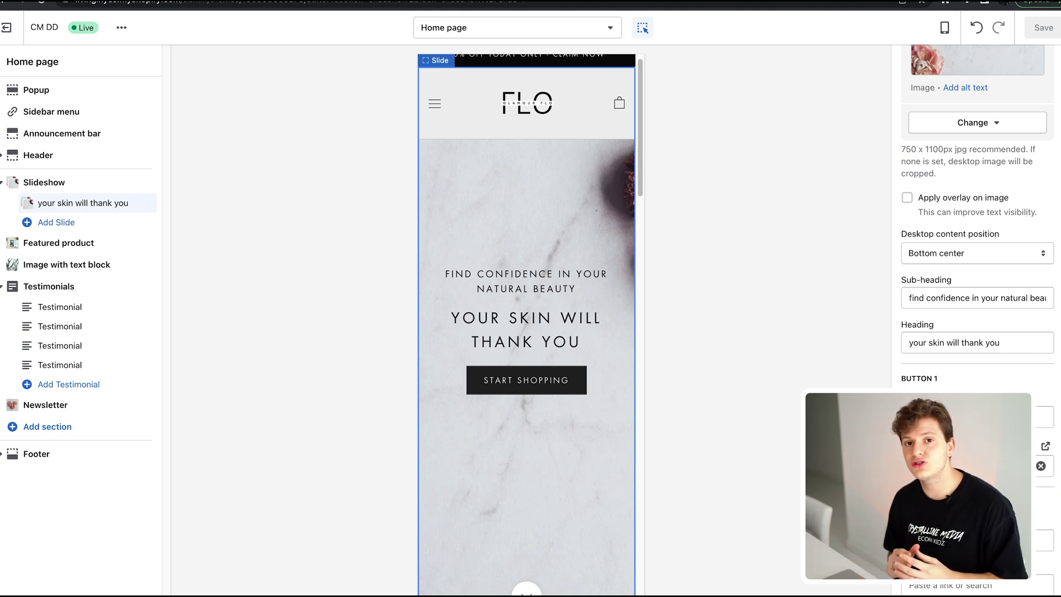
Step: Examine the home page's Featured product settings and preview its product and About Us sections on mobile
scroll(516, 430, down, 10)
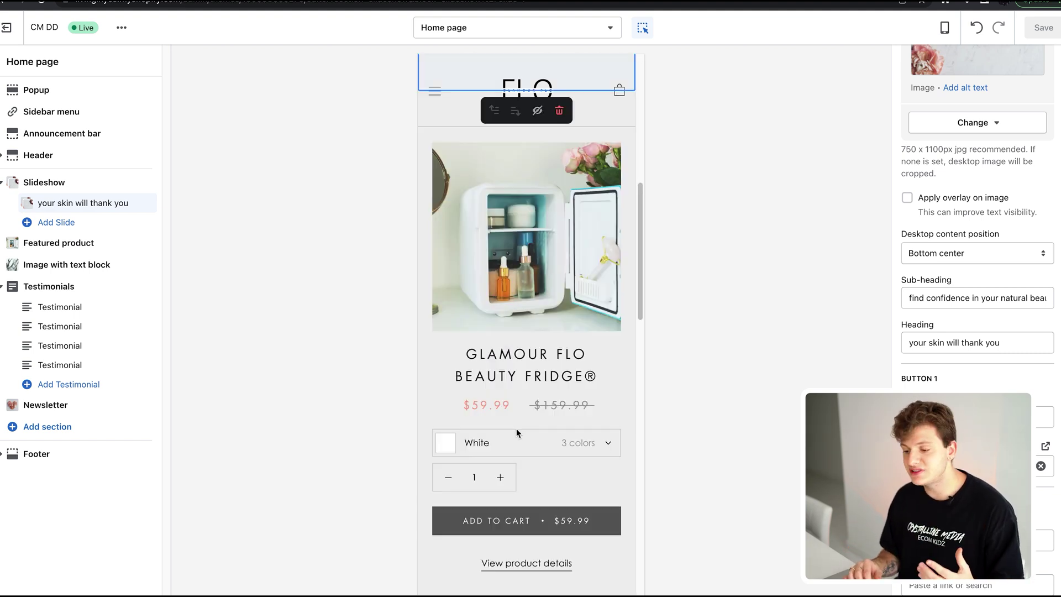
click(59, 245)
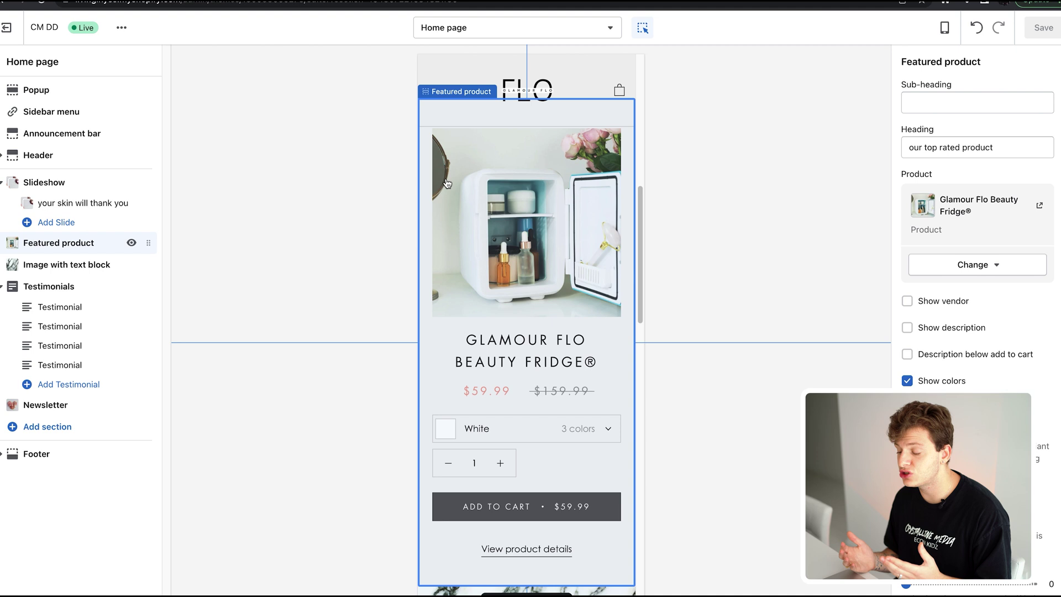
scroll(447, 183, down, 5)
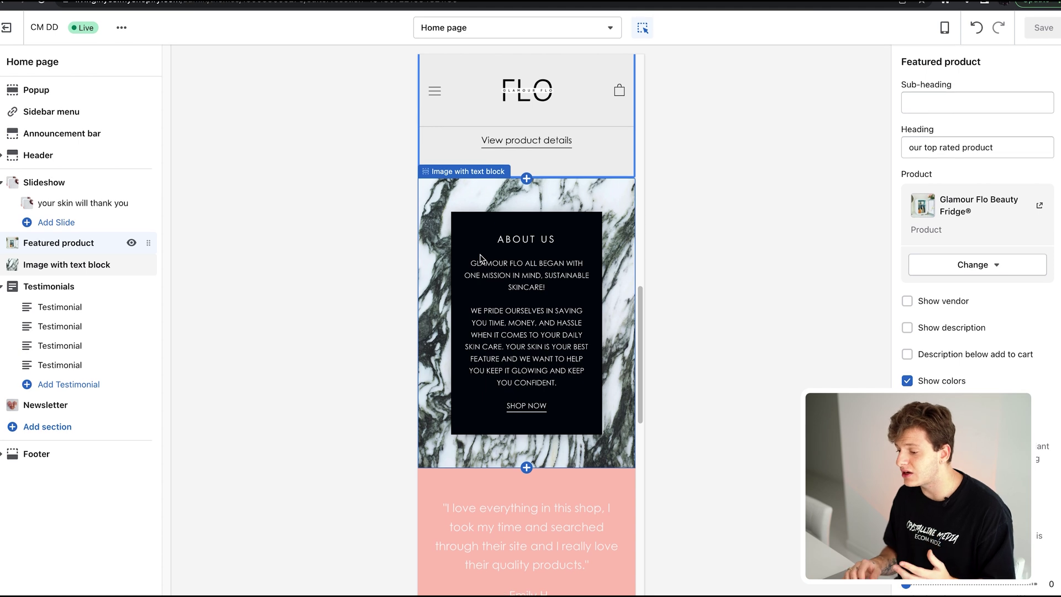
scroll(480, 256, up, 10)
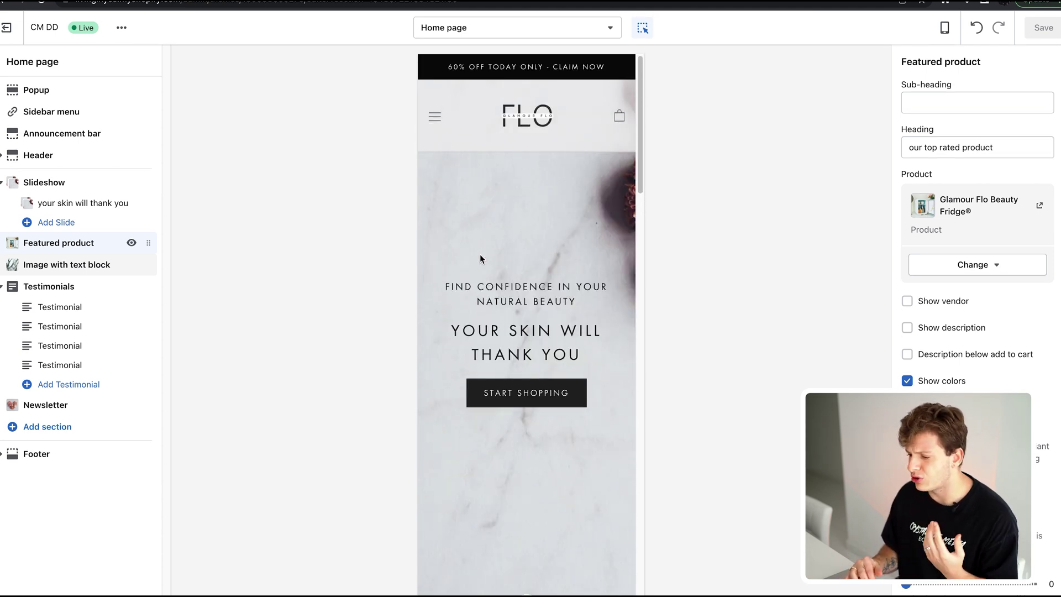
scroll(480, 256, down, 10)
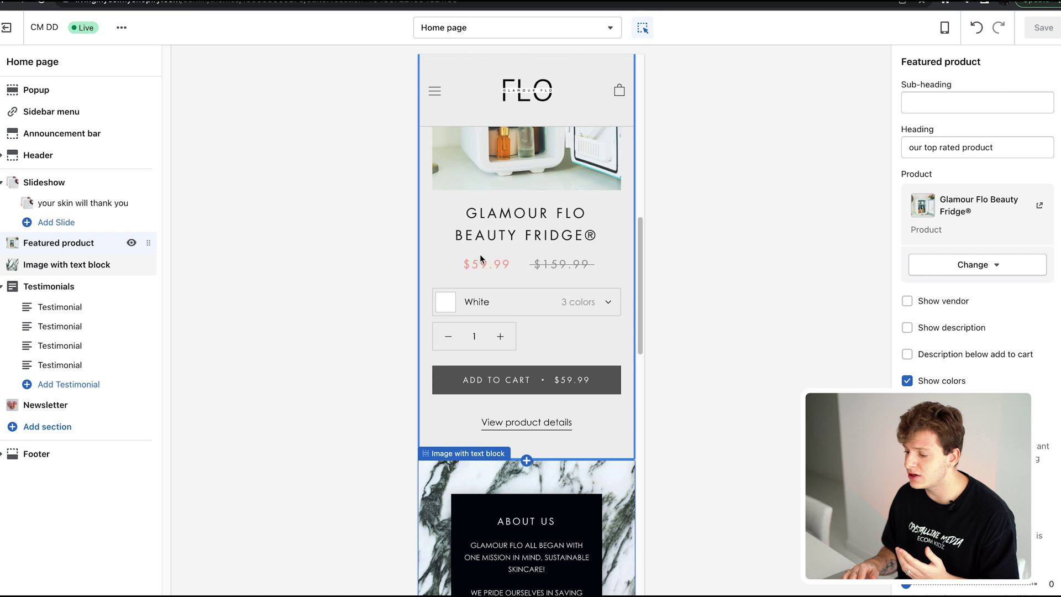
scroll(480, 254, down, 1)
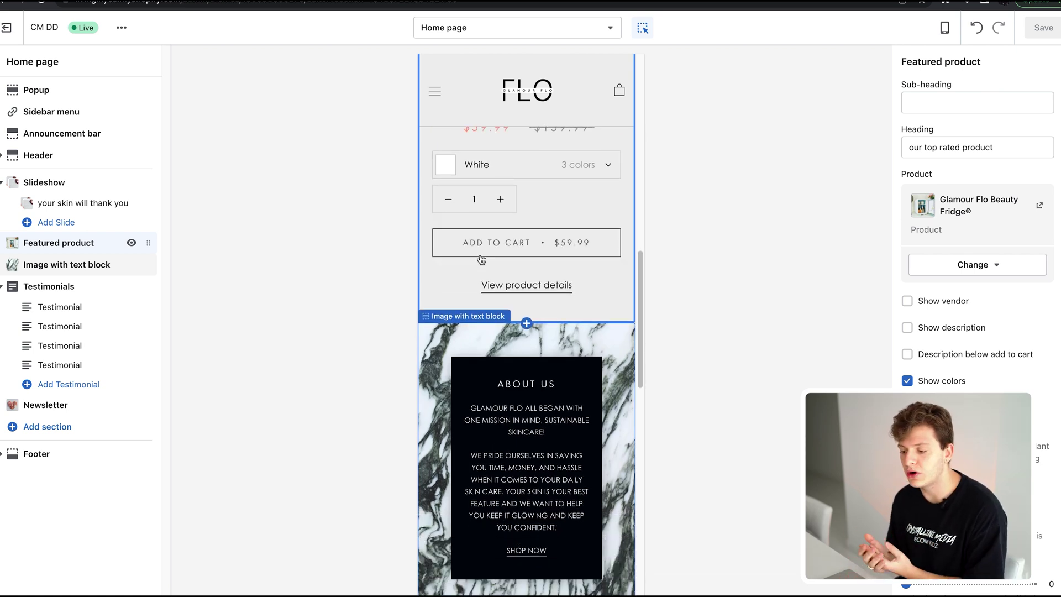
Step: Inspect the quotes of the first three testimonials in the home page's Testimonials section
scroll(644, 393, down, 10)
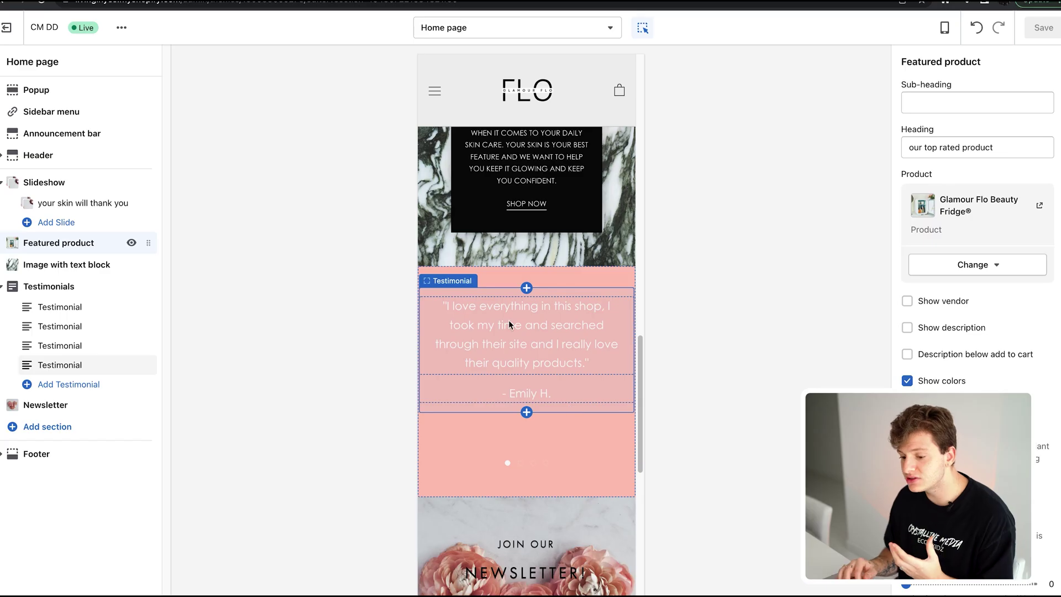
click(60, 308)
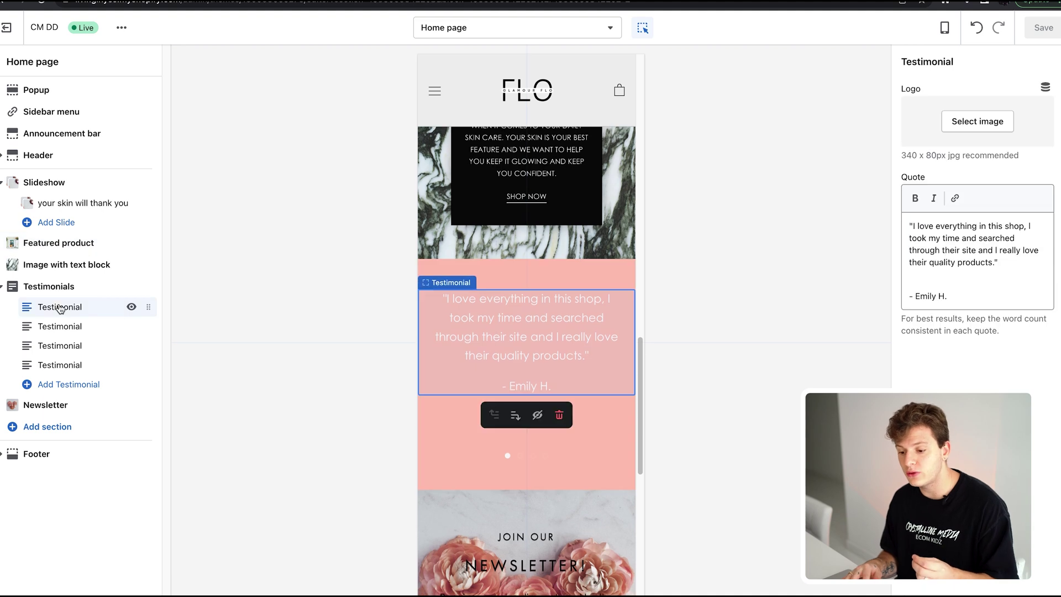
click(58, 327)
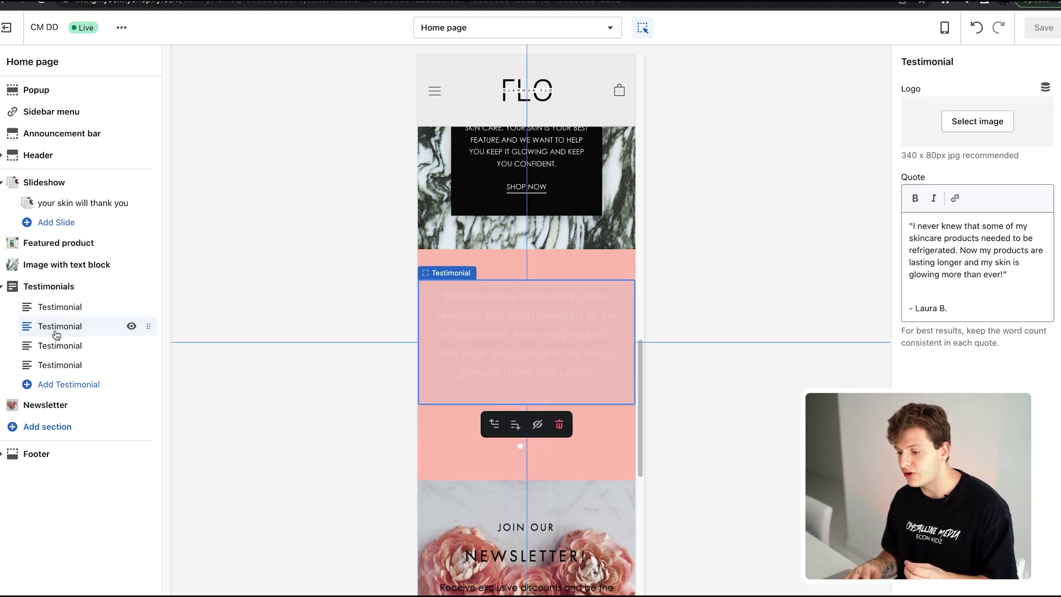
click(50, 347)
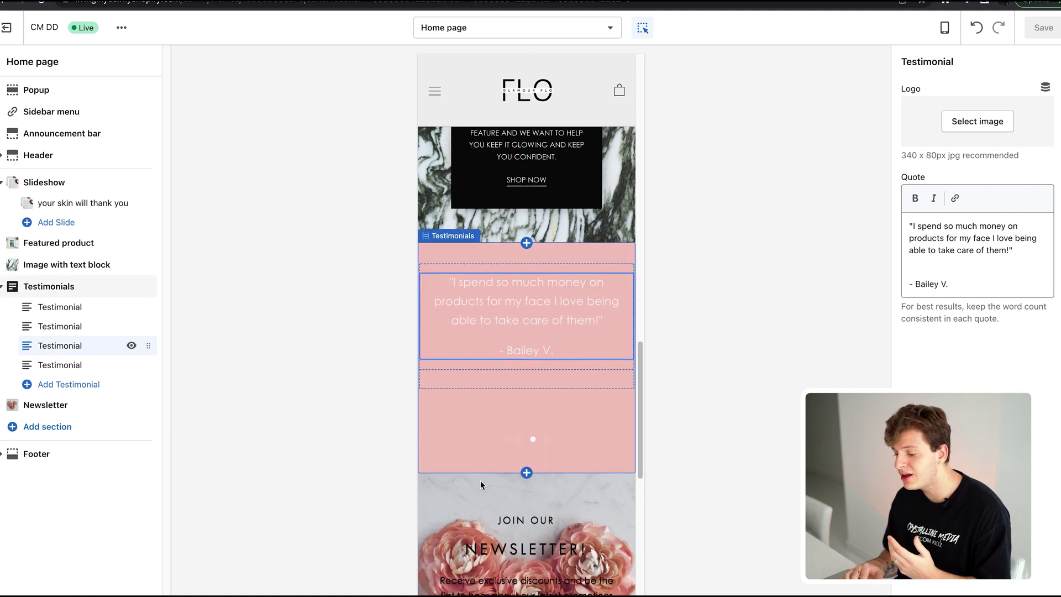
Step: Review the newsletter and footer sections in the mobile preview and open the store's navigation menu
scroll(480, 484, down, 4)
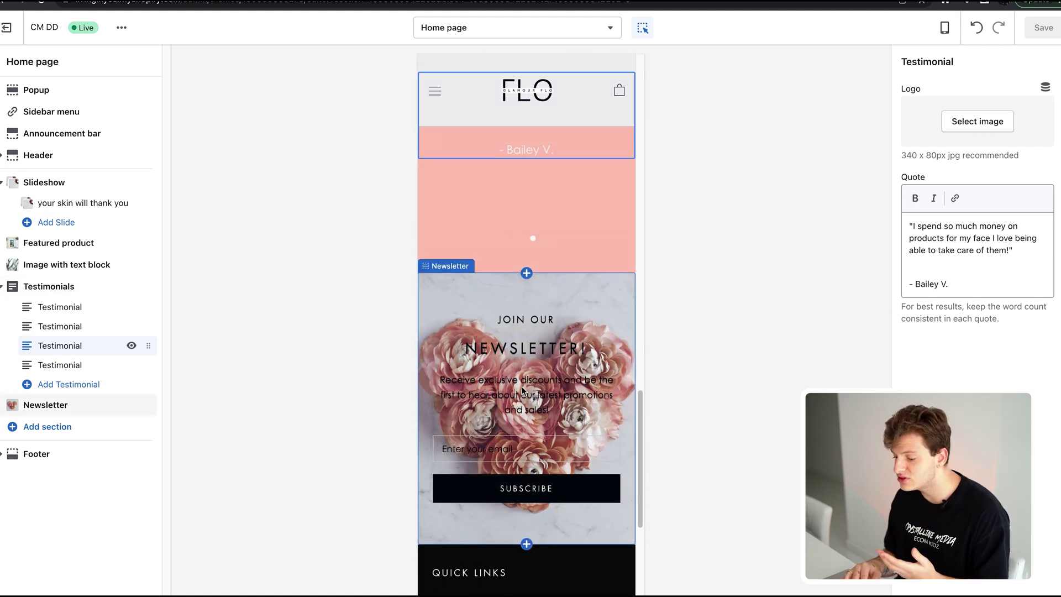
scroll(521, 386, down, 5)
scroll(521, 386, down, 2)
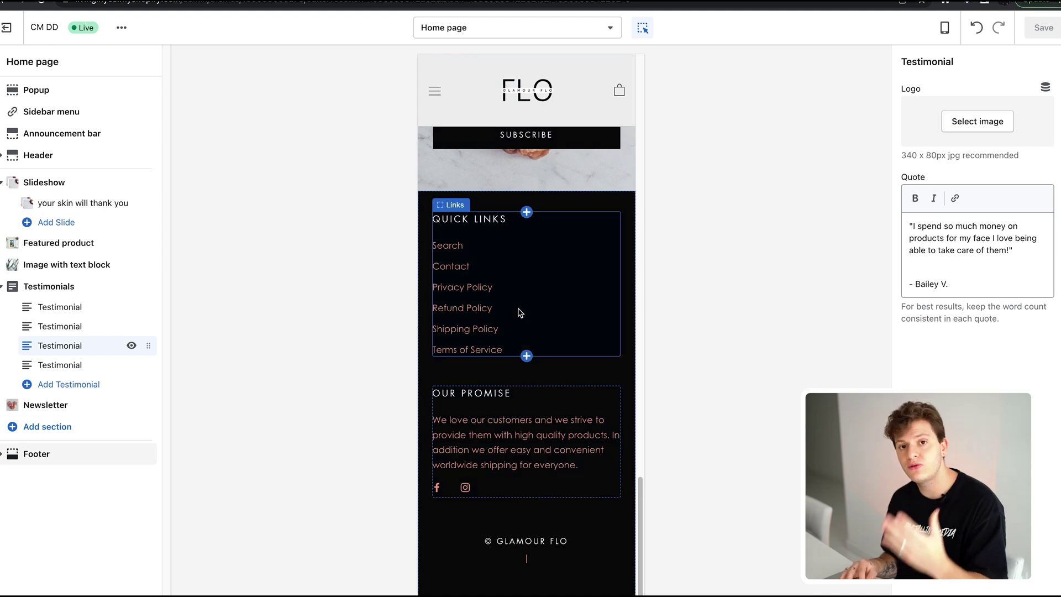
click(435, 91)
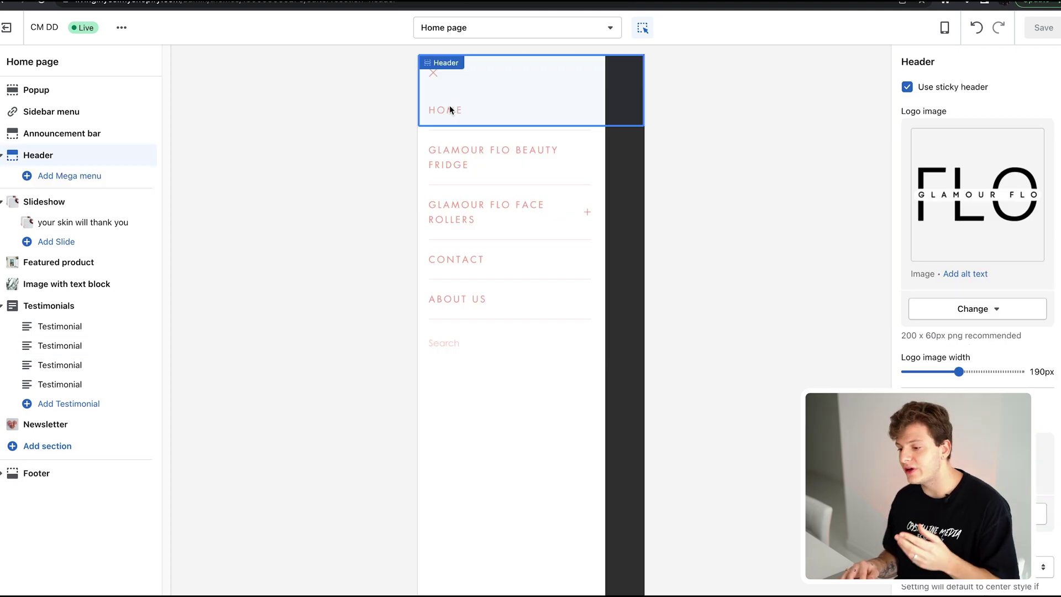
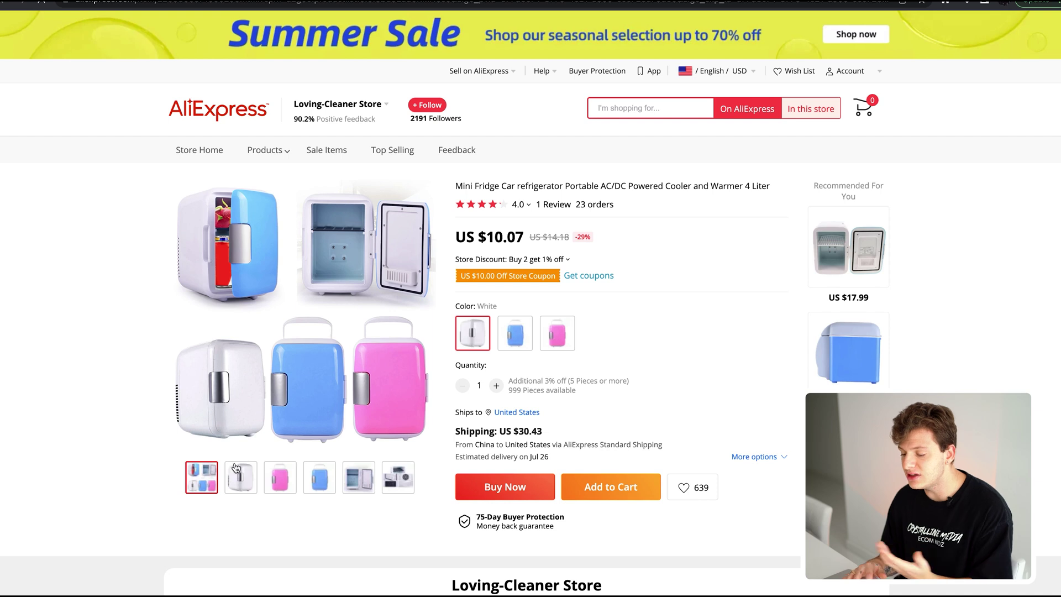
Step: Compare the supplier's mini fridge photos on AliExpress with the Glamour Flo Beauty Fridge gallery images in the theme's product page preview
click(281, 484)
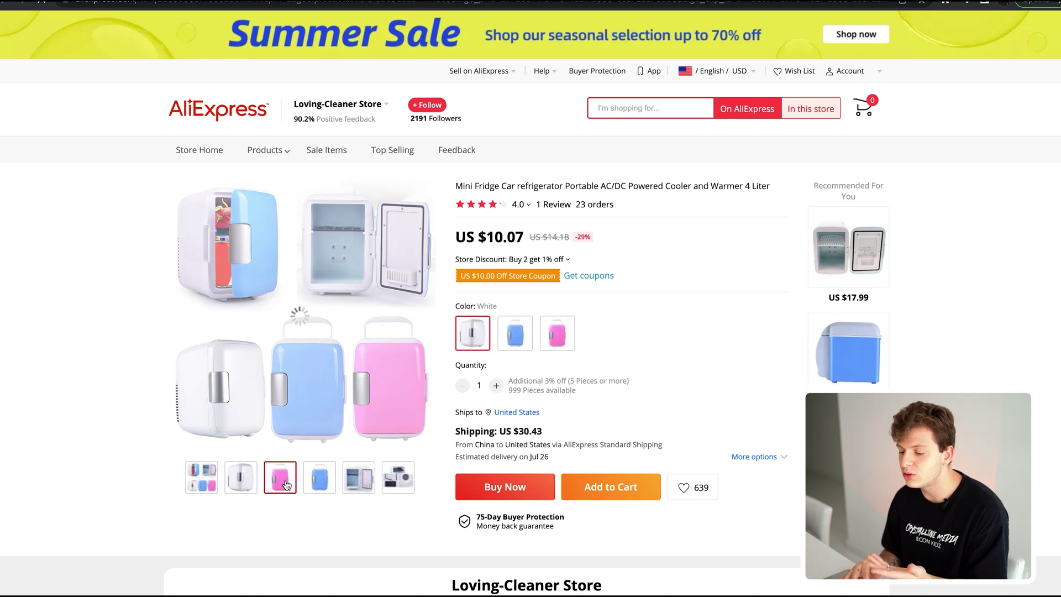
click(325, 481)
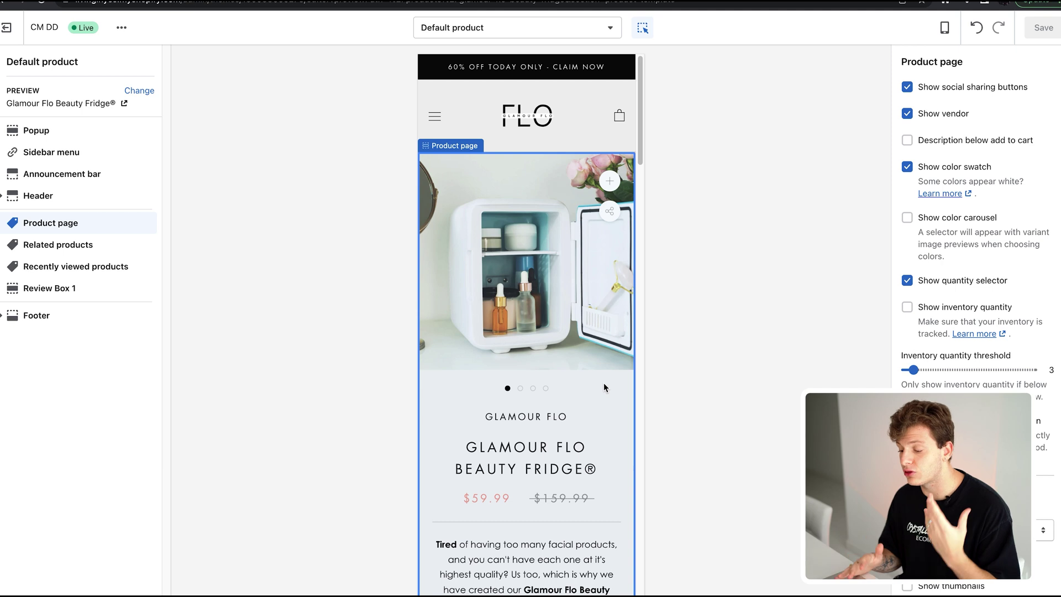
click(533, 388)
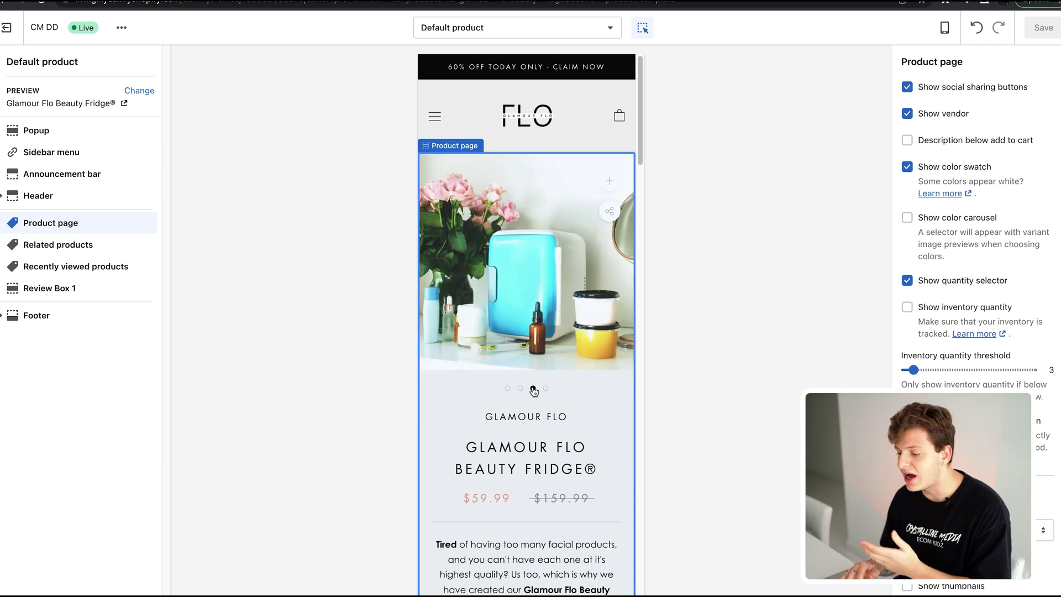
click(545, 389)
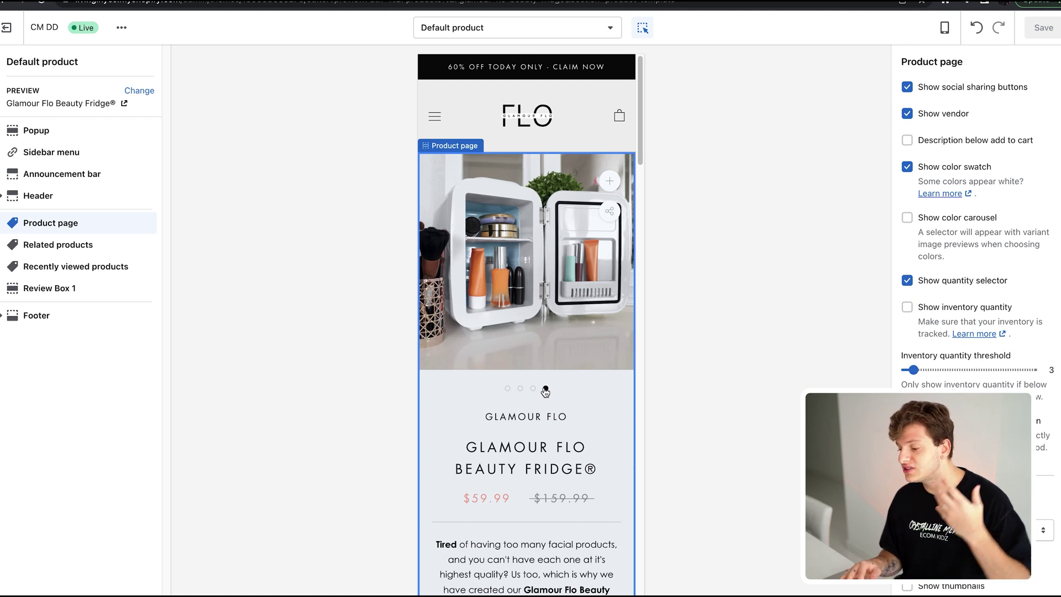
click(534, 389)
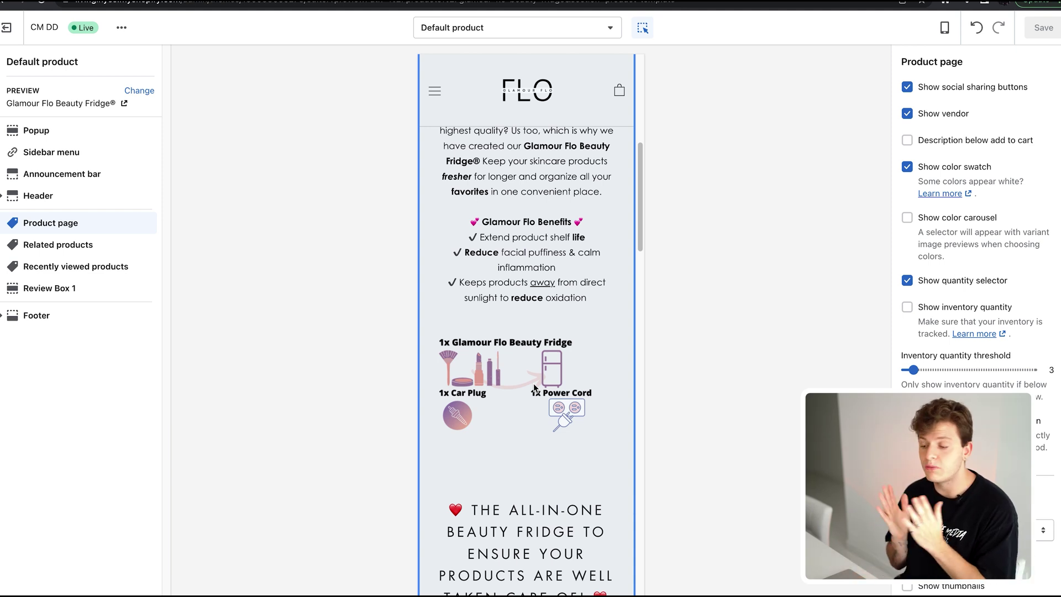
Step: Read through the Beauty Fridge product description in the mobile preview, from the benefits list and images down to the 60% off line
scroll(534, 388, down, 2)
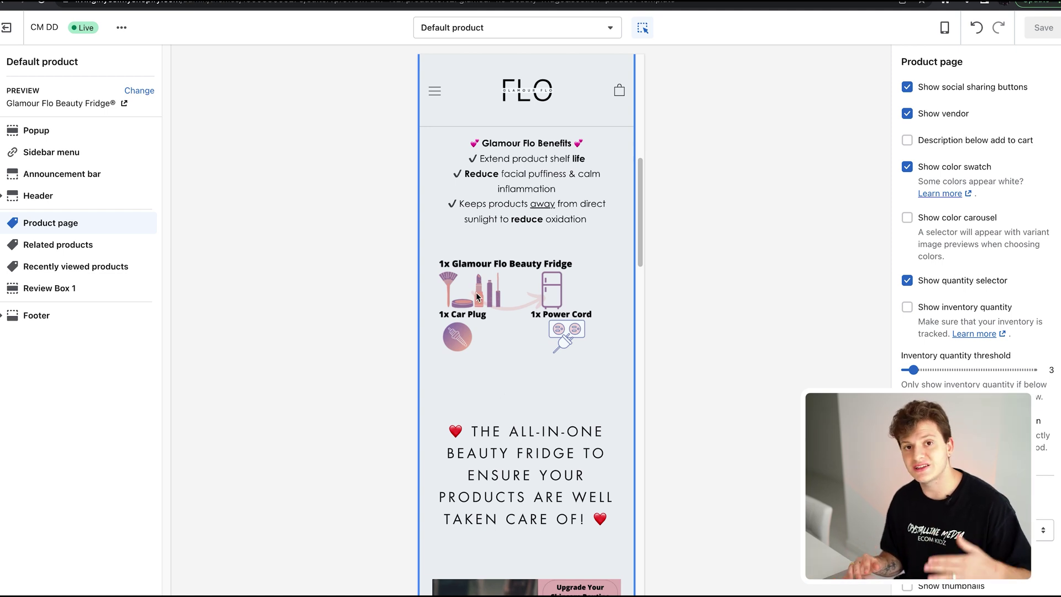
scroll(476, 296, down, 7)
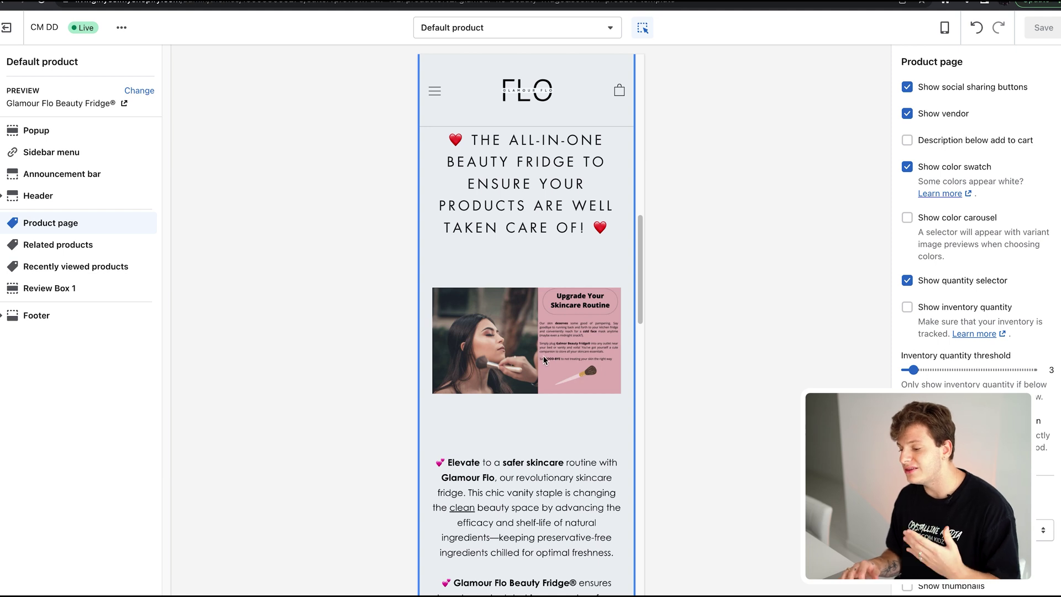
scroll(544, 359, down, 6)
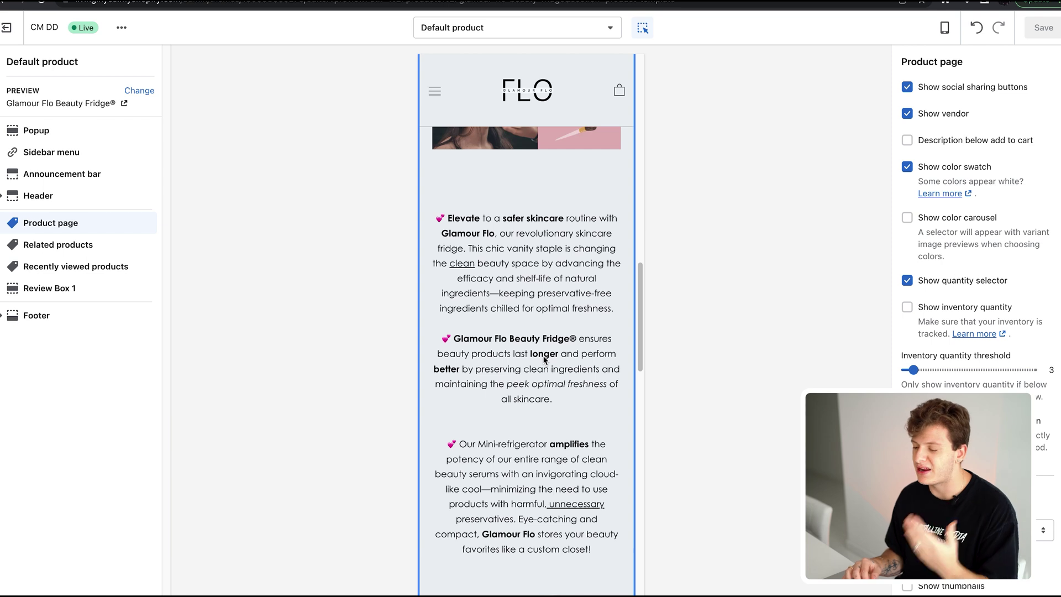
scroll(544, 360, down, 1)
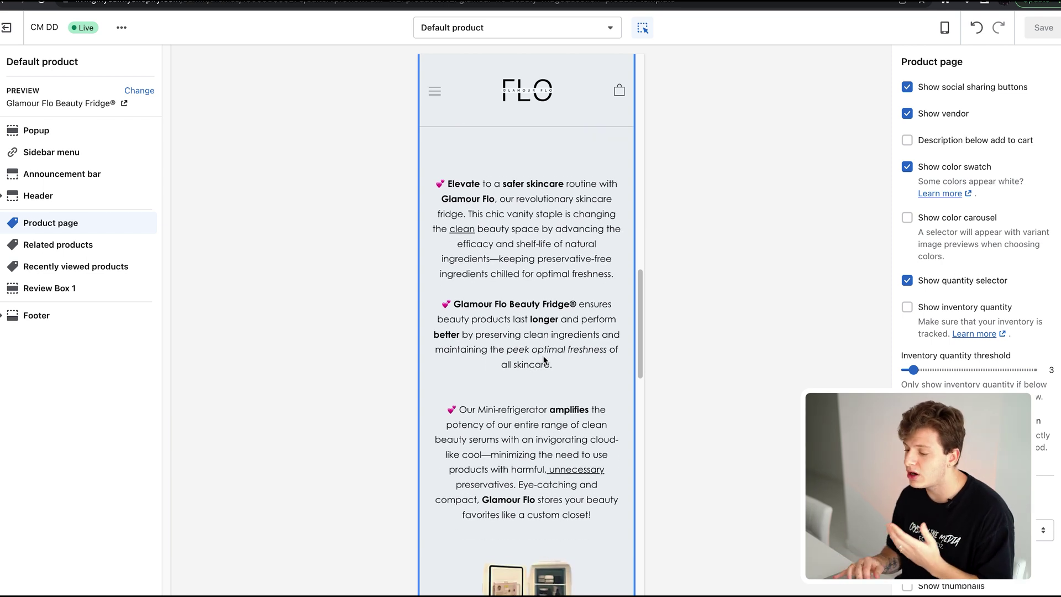
scroll(544, 360, down, 2)
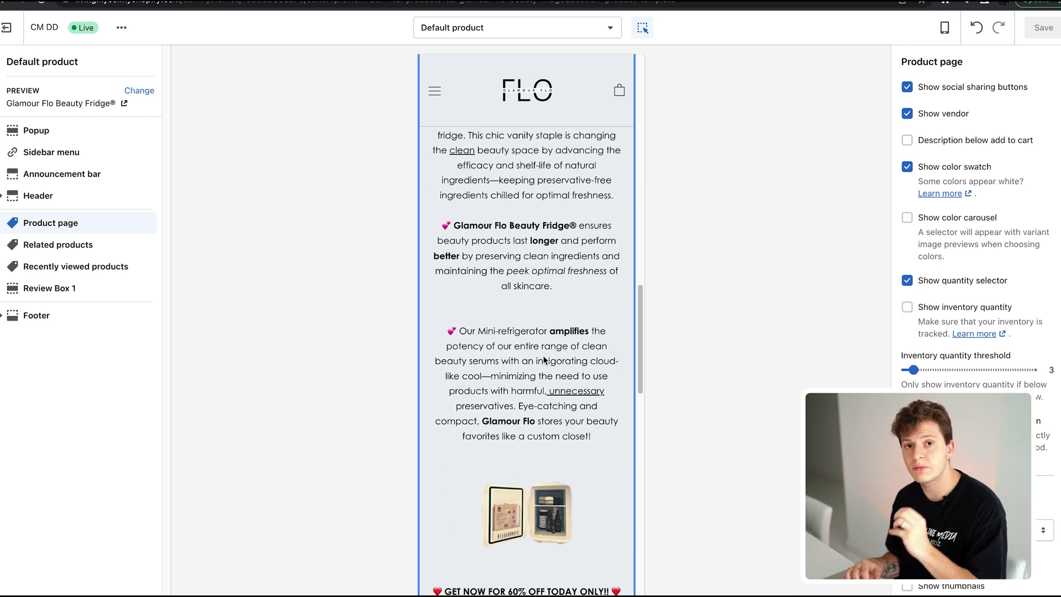
scroll(545, 359, down, 6)
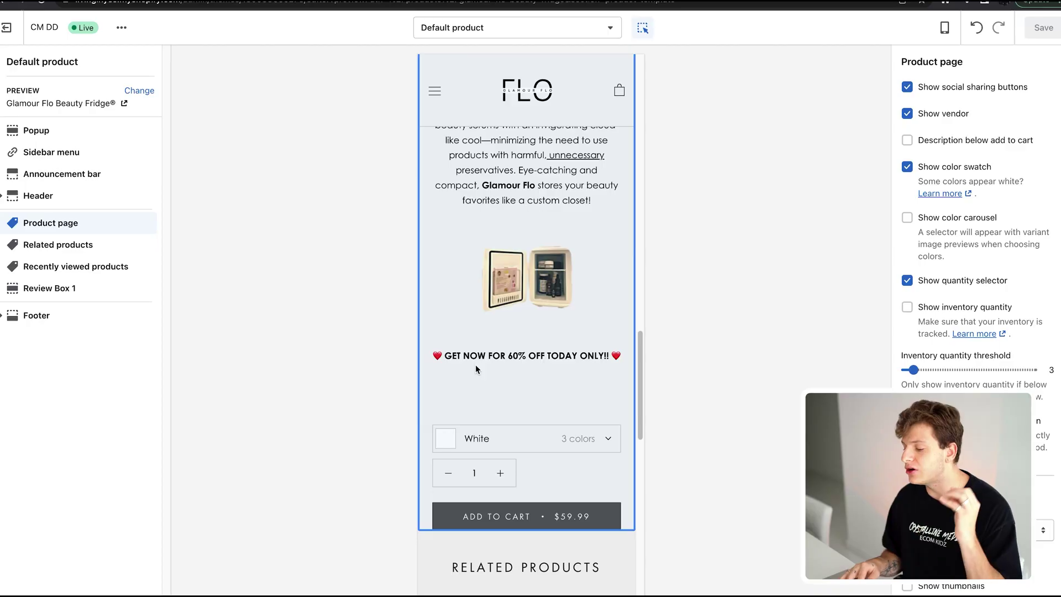
Step: Check the color choices offered by the Beauty Fridge's color selector and close the selector
click(564, 438)
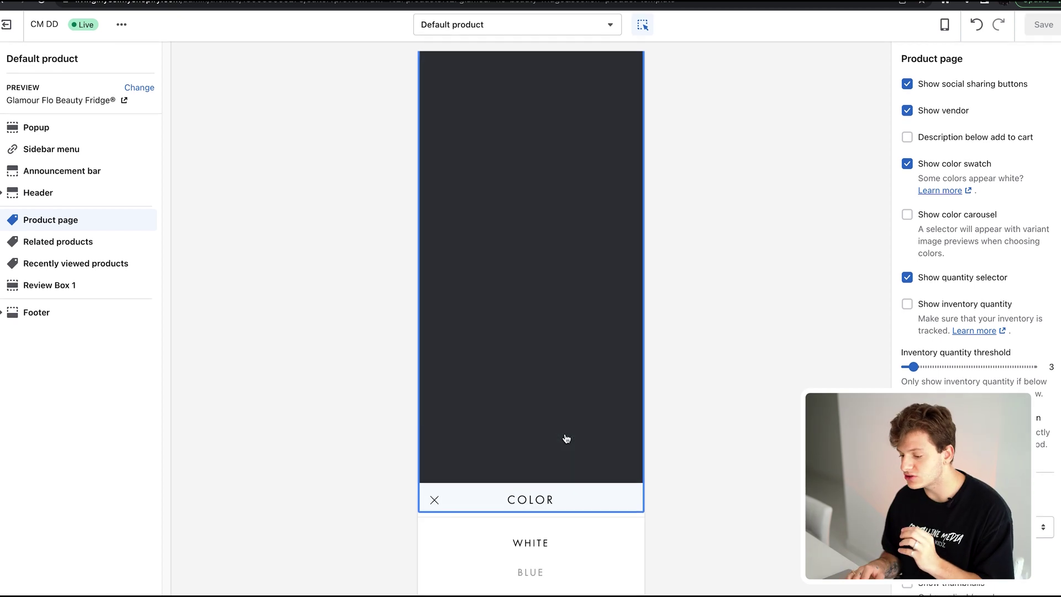
click(458, 436)
click(458, 436)
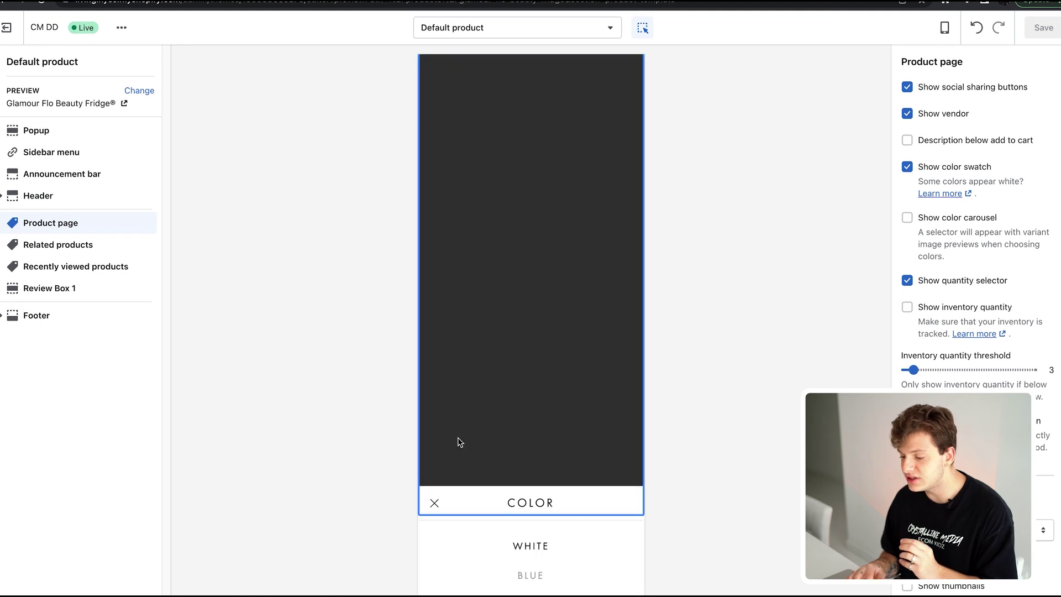
click(435, 504)
Step: Return to the start of the Beauty Fridge product page and view its first three gallery images
scroll(535, 353, up, 10)
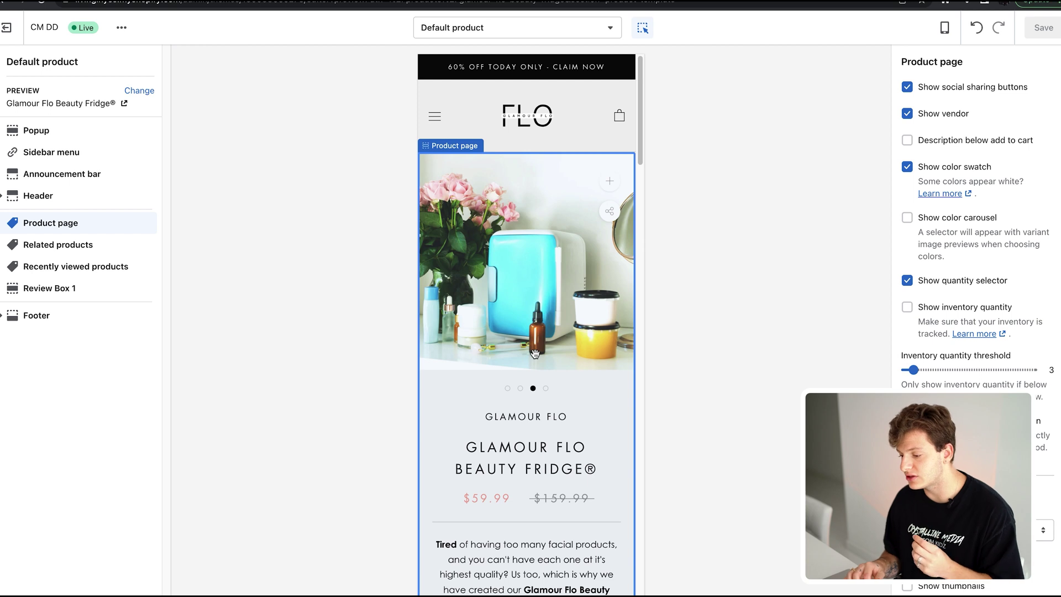
click(520, 389)
click(505, 389)
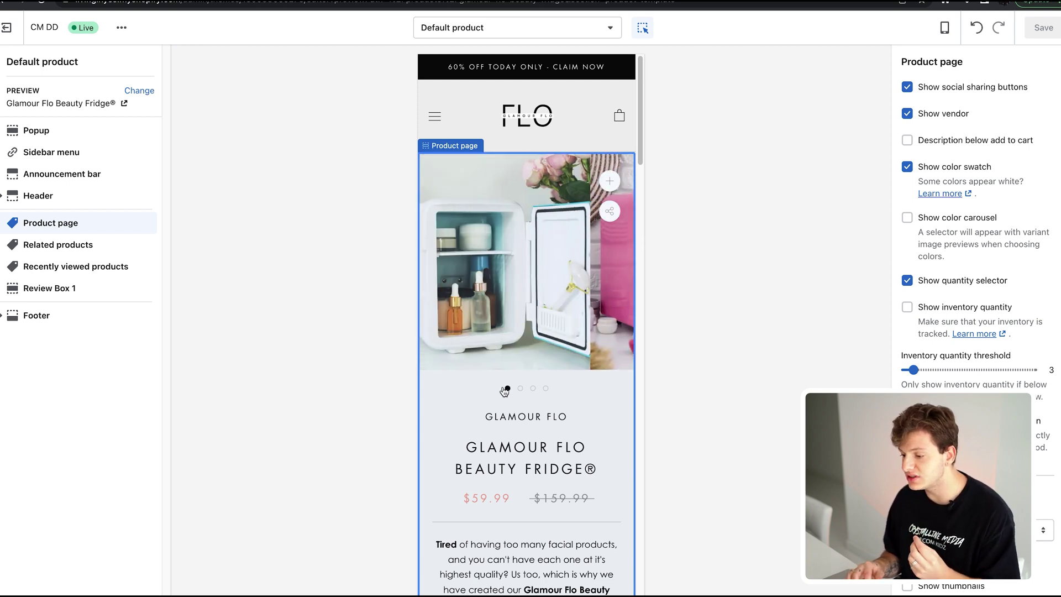
click(520, 389)
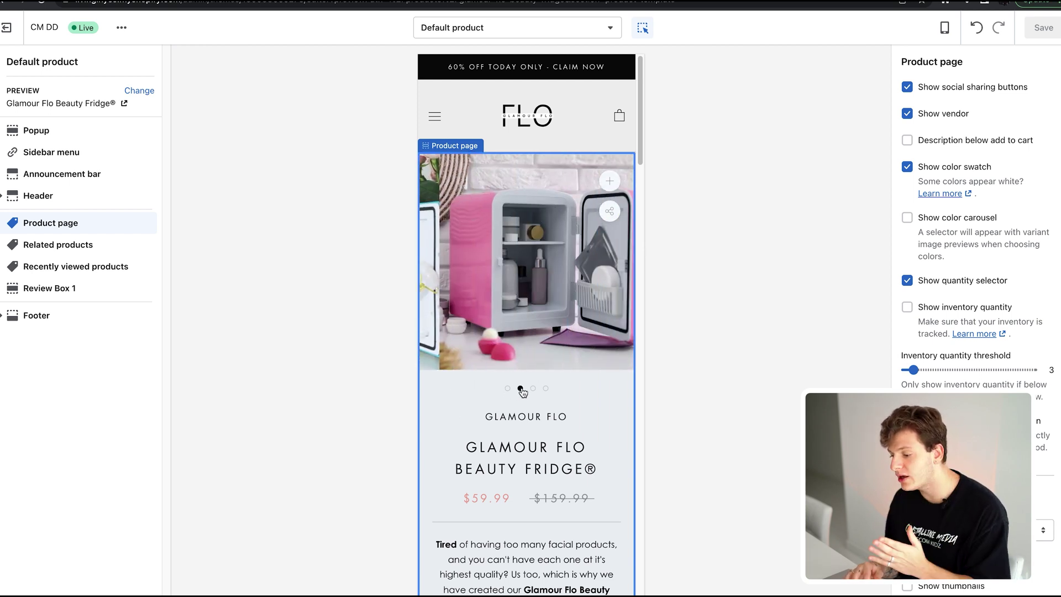
click(533, 389)
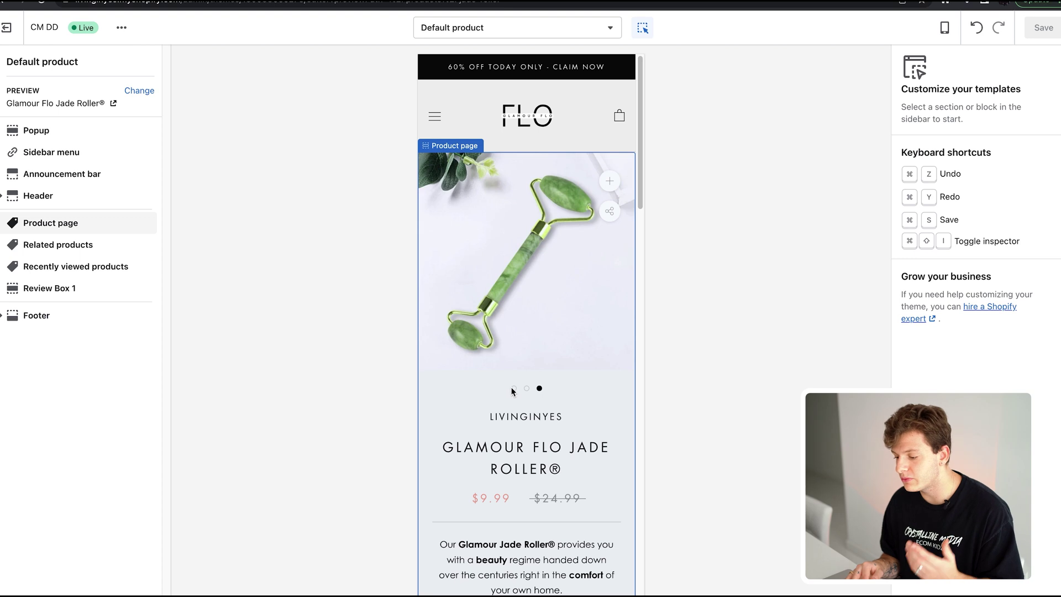
Step: Look through the Glamour Flo Jade Roller's gallery images in the product page preview
click(513, 389)
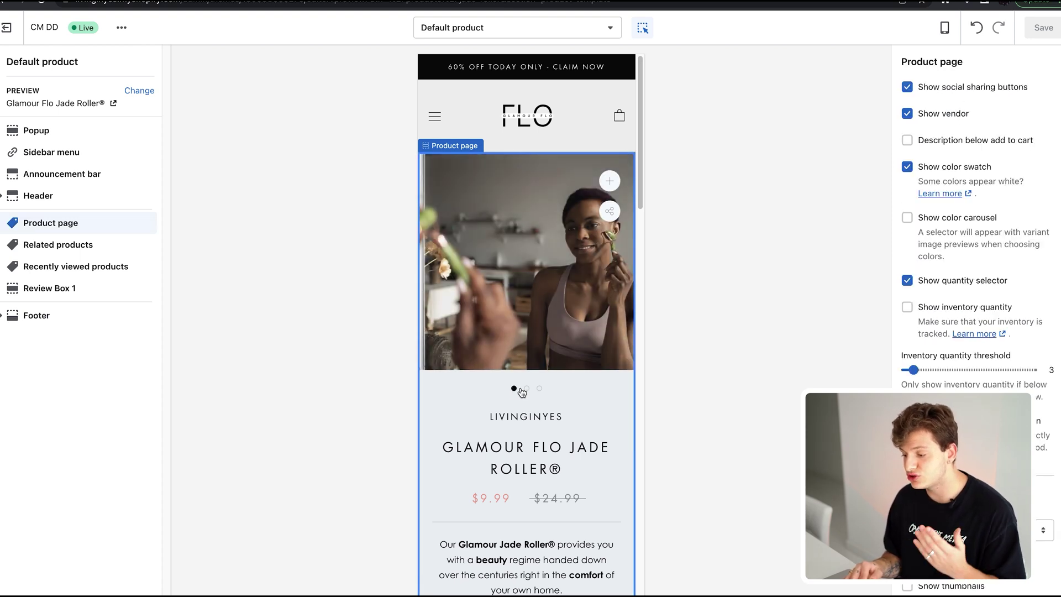
click(527, 390)
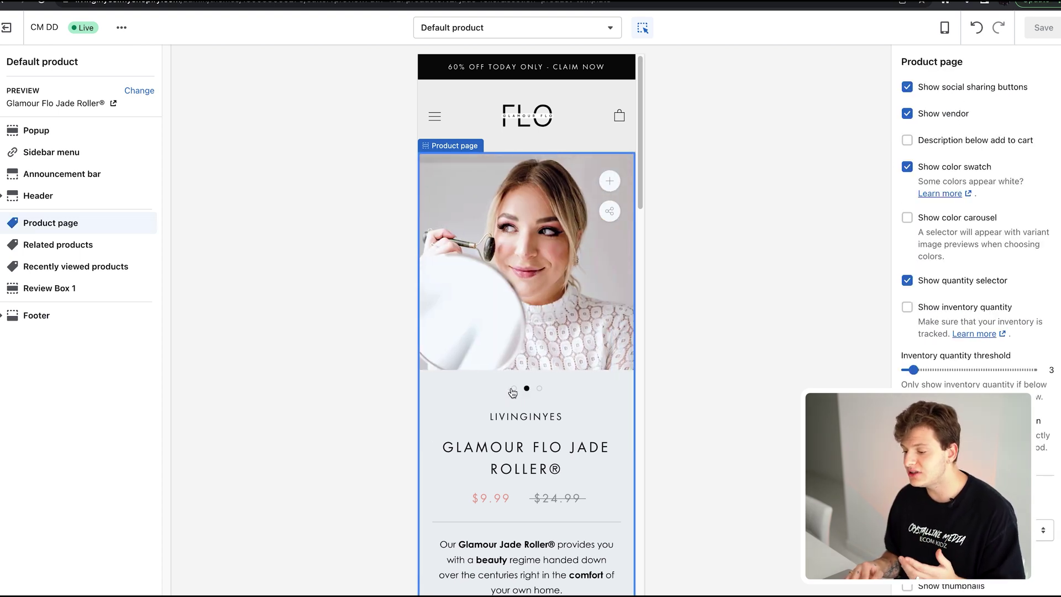
click(514, 389)
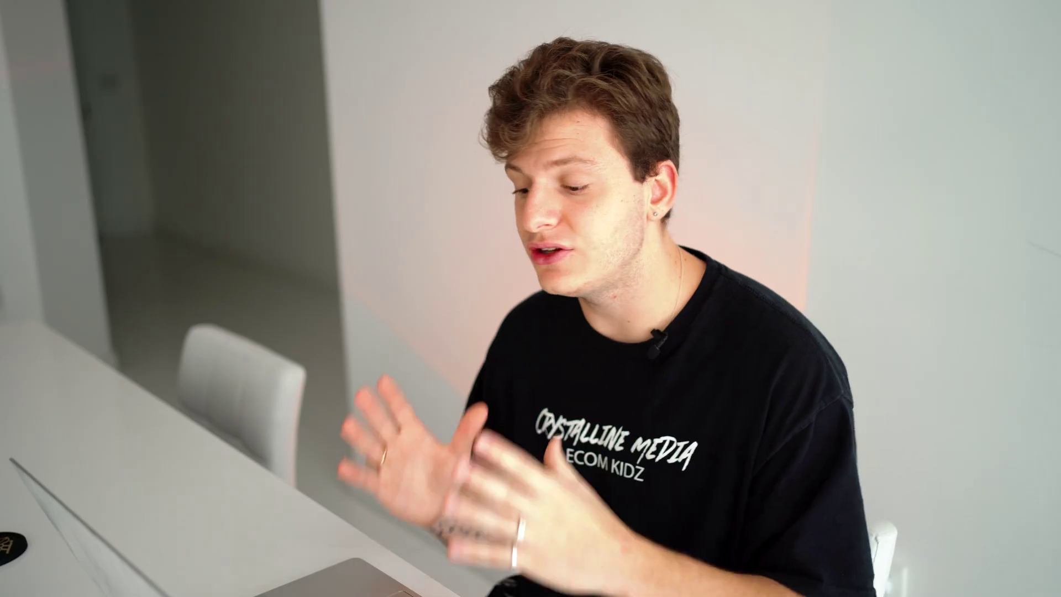